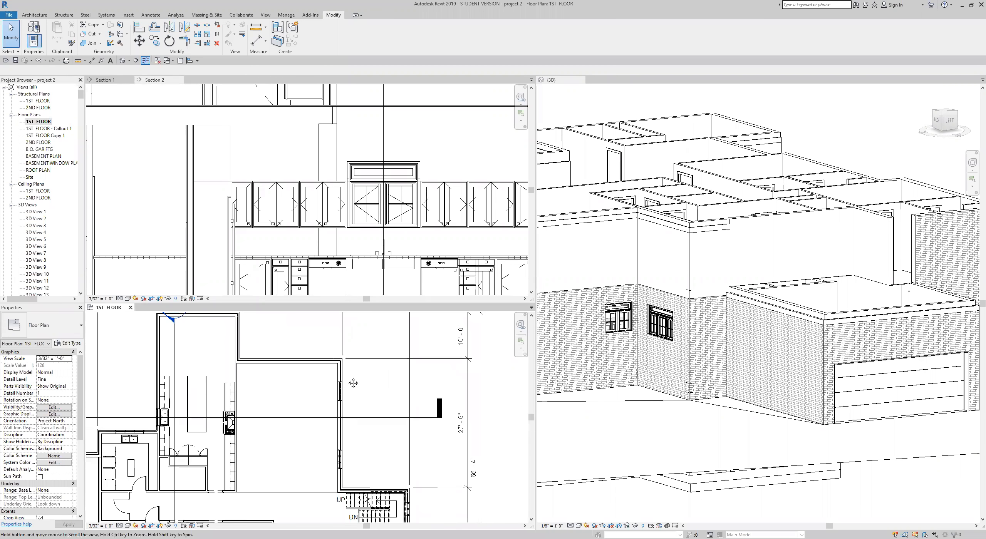
Move the vertical section line from the kitchen to the staircase landing on the first-floor plan and flip its viewing direction.
{"action": "scroll", "coordinate": [363, 389], "scroll_direction": "down", "scroll_amount": 1}
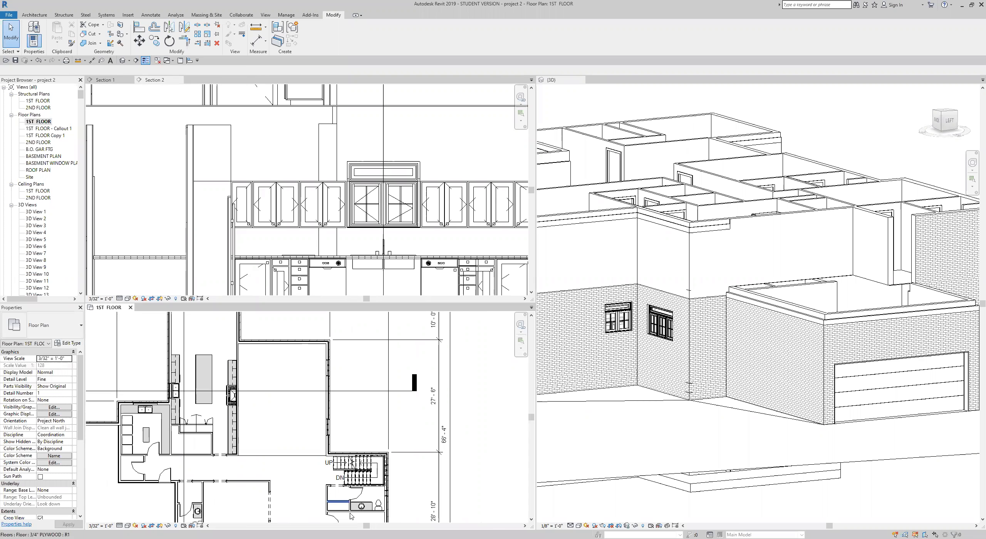
{"action": "scroll", "coordinate": [389, 480], "scroll_direction": "up", "scroll_amount": 5}
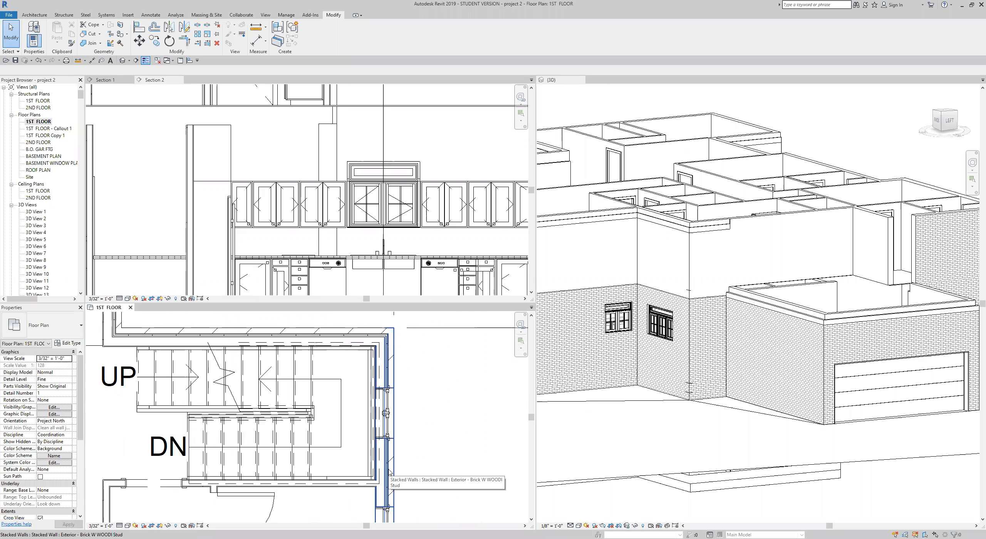
{"action": "scroll", "coordinate": [389, 473], "scroll_direction": "down", "scroll_amount": 6}
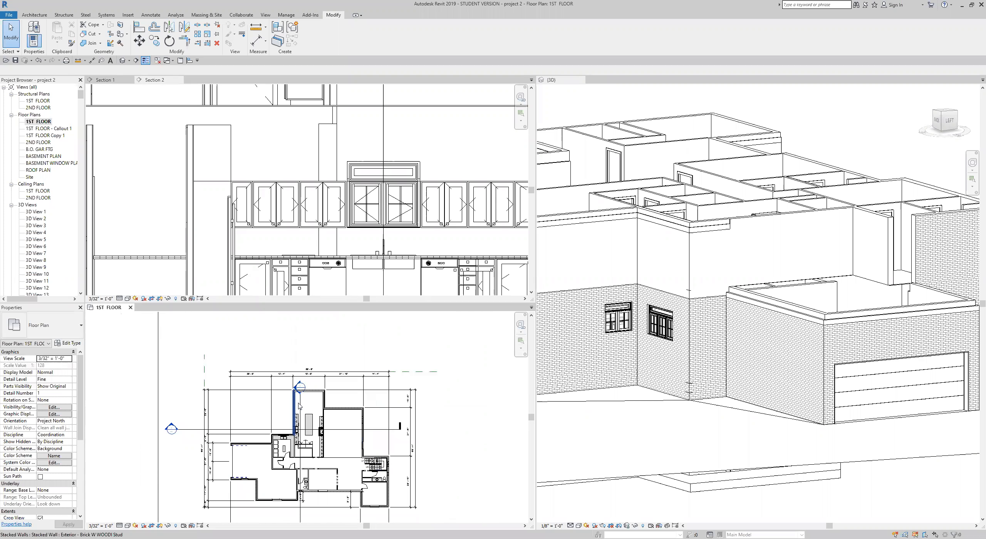
{"action": "left_click", "coordinate": [385, 421]}
{"action": "left_click_drag", "start_coordinate": [384, 421], "coordinate": [383, 421]}
{"action": "right_click", "coordinate": [383, 420]}
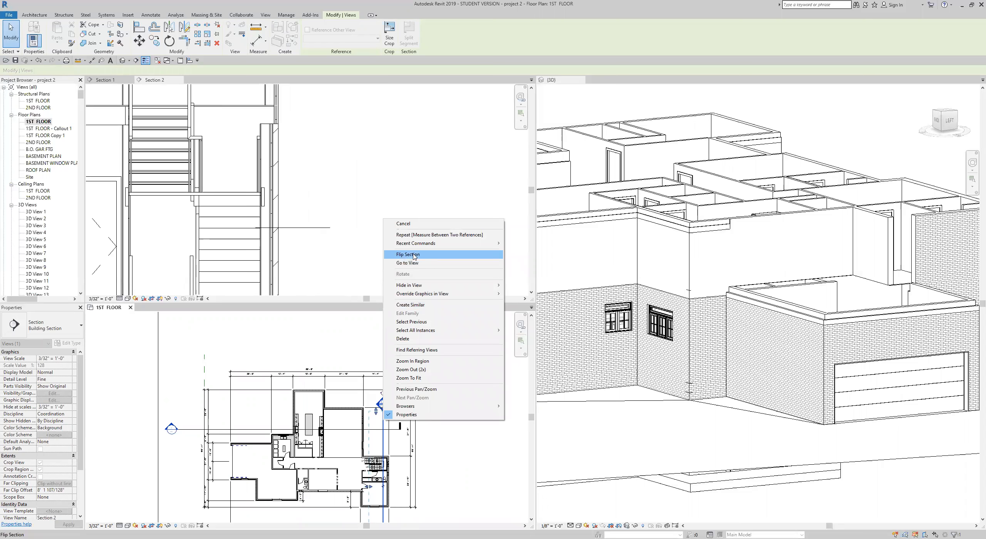
{"action": "left_click", "coordinate": [409, 254]}
Examine the staircase area in the floor plan and the exterior wall and windows in the Section 2 view.
{"action": "scroll", "coordinate": [381, 455], "scroll_direction": "up", "scroll_amount": 5}
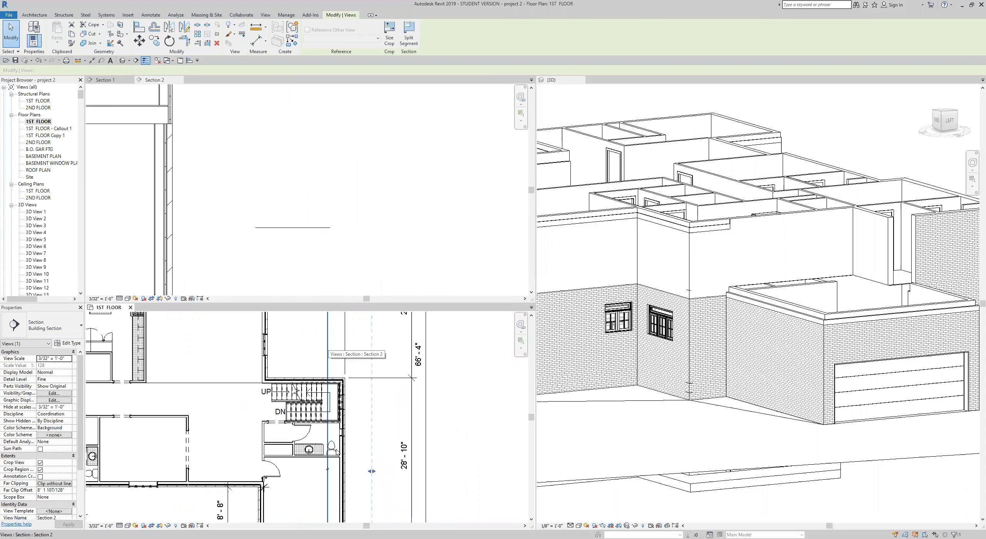
{"action": "scroll", "coordinate": [334, 446], "scroll_direction": "down", "scroll_amount": 2}
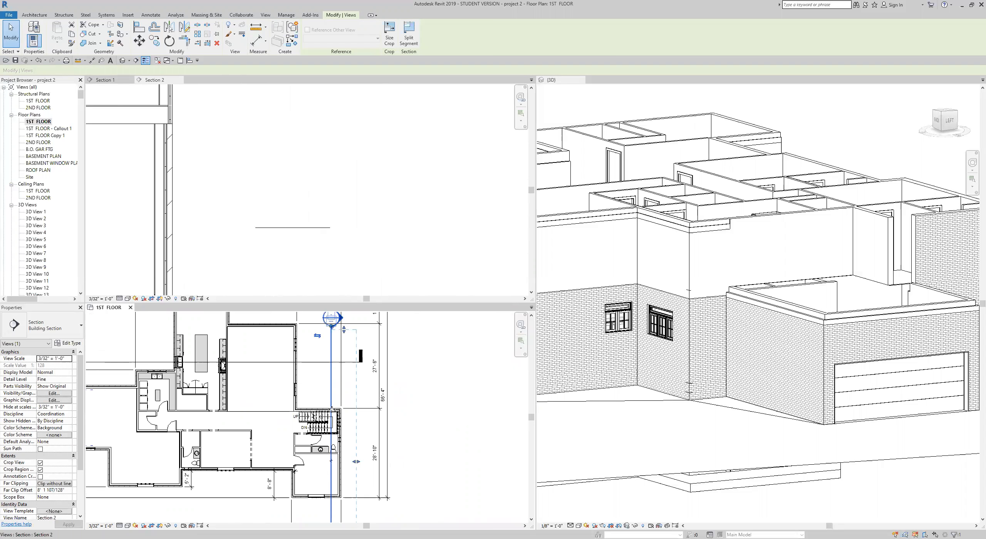
{"action": "scroll", "coordinate": [335, 422], "scroll_direction": "up", "scroll_amount": 6}
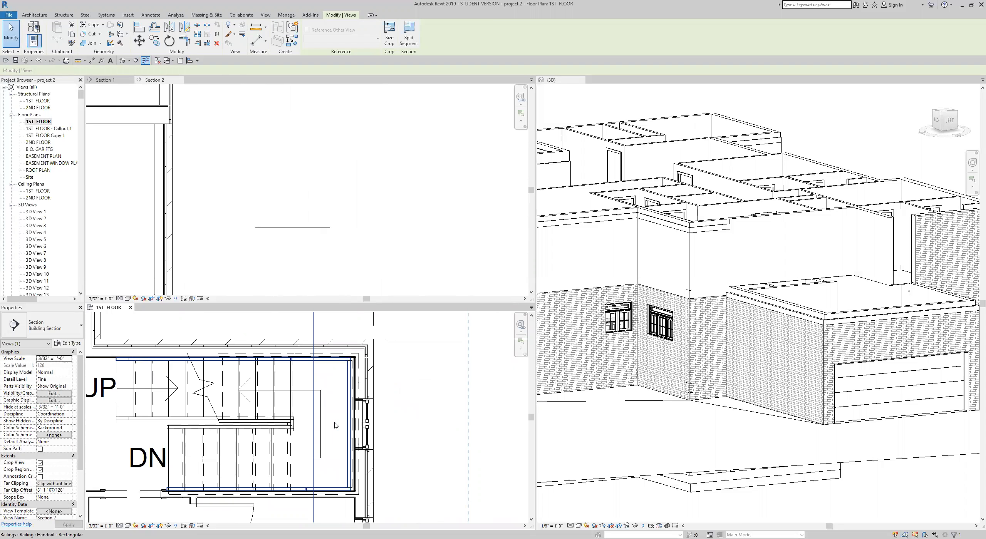
{"action": "scroll", "coordinate": [312, 380], "scroll_direction": "down", "scroll_amount": 6}
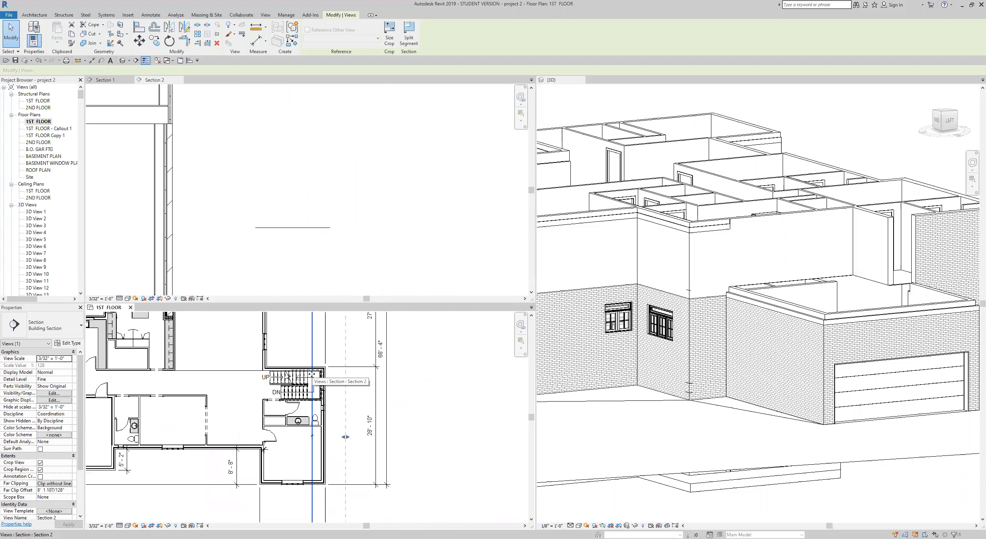
{"action": "scroll", "coordinate": [313, 381], "scroll_direction": "down", "scroll_amount": 5}
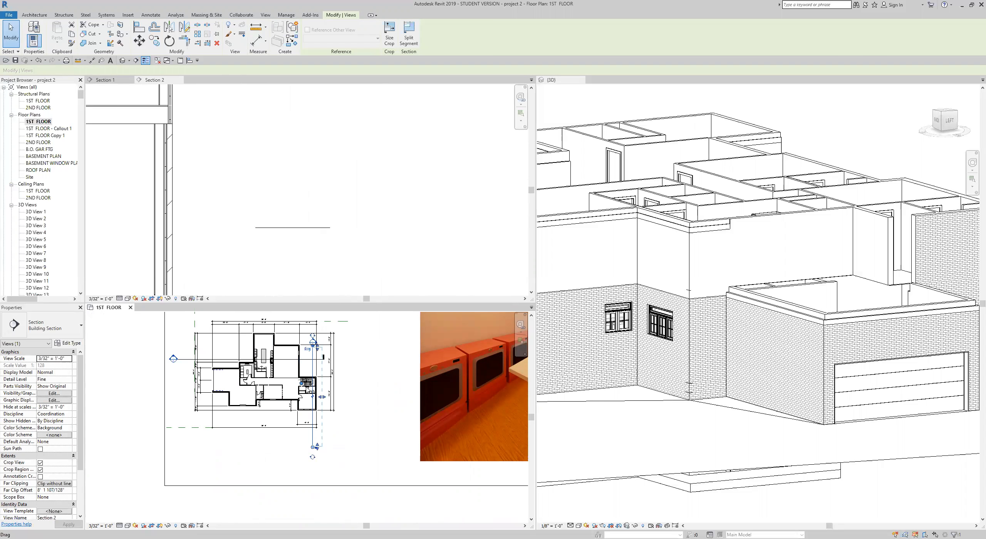
{"action": "scroll", "coordinate": [302, 383], "scroll_direction": "up", "scroll_amount": 5}
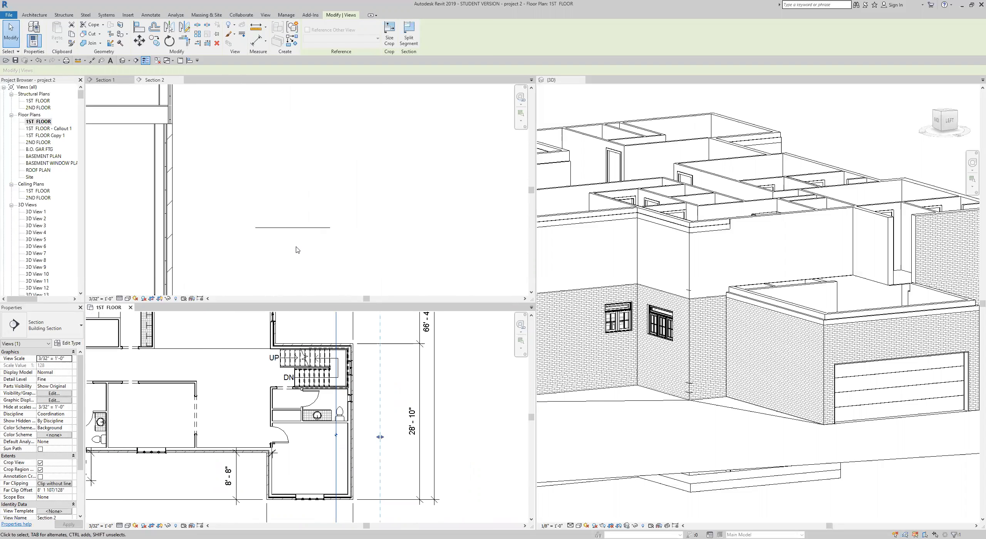
{"action": "scroll", "coordinate": [300, 238], "scroll_direction": "down", "scroll_amount": 7}
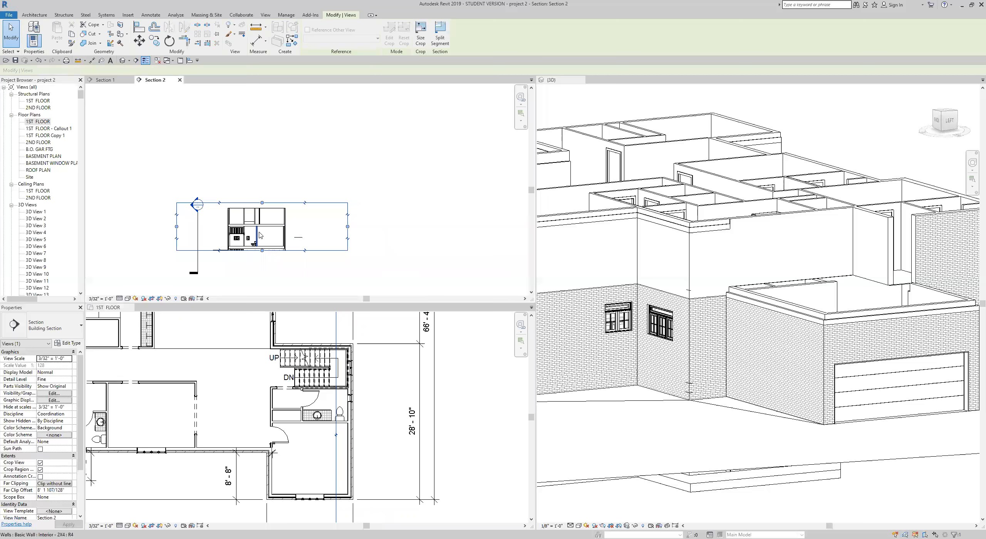
{"action": "scroll", "coordinate": [260, 232], "scroll_direction": "up", "scroll_amount": 4}
{"action": "middle_click_drag", "start_coordinate": [302, 257], "coordinate": [362, 255]}
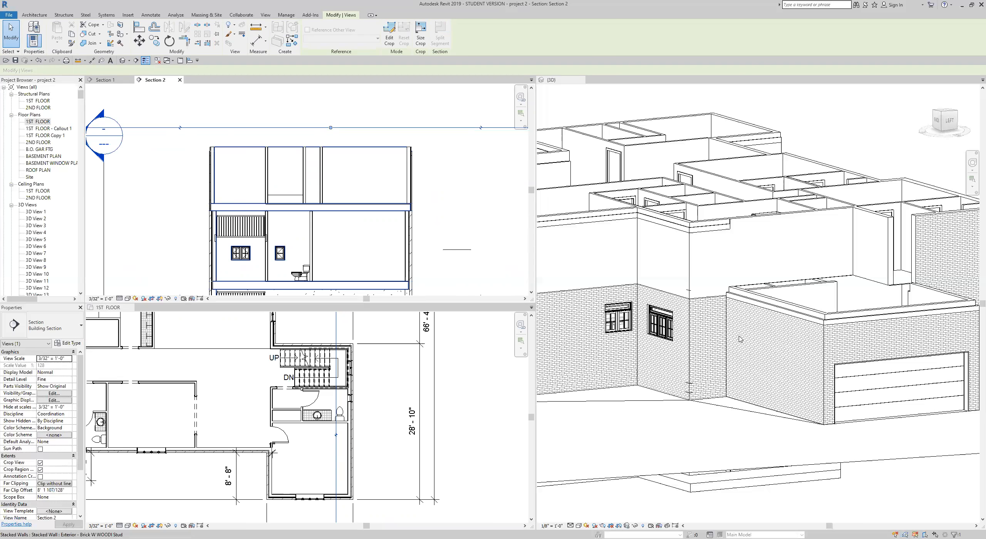
Examine the open stairwell and its exterior wall from above in the 3D view.
{"action": "scroll", "coordinate": [747, 296], "scroll_direction": "down", "scroll_amount": 3}
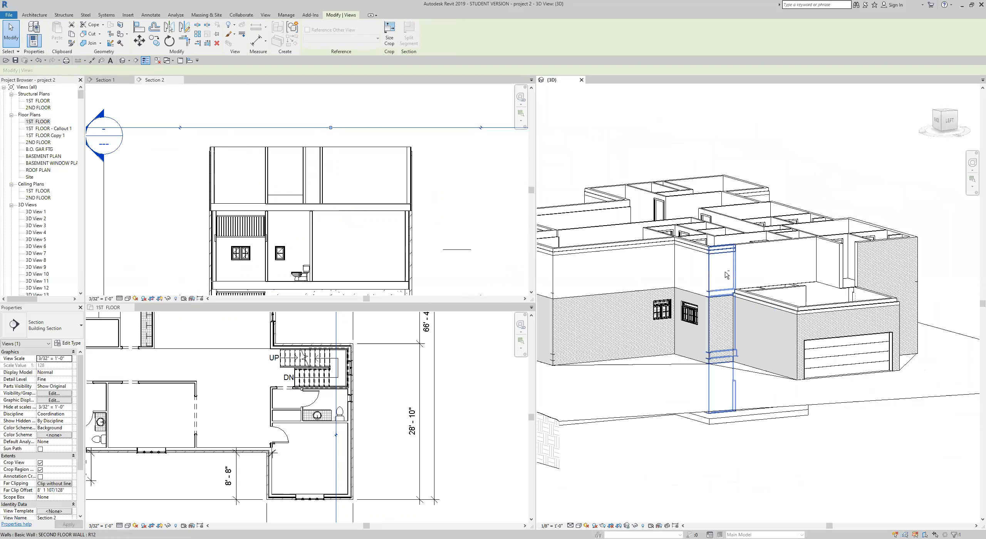
{"action": "middle_click_drag", "start_coordinate": [742, 296], "coordinate": [727, 353], "text": "shift"}
{"action": "scroll", "coordinate": [652, 262], "scroll_direction": "up", "scroll_amount": 3}
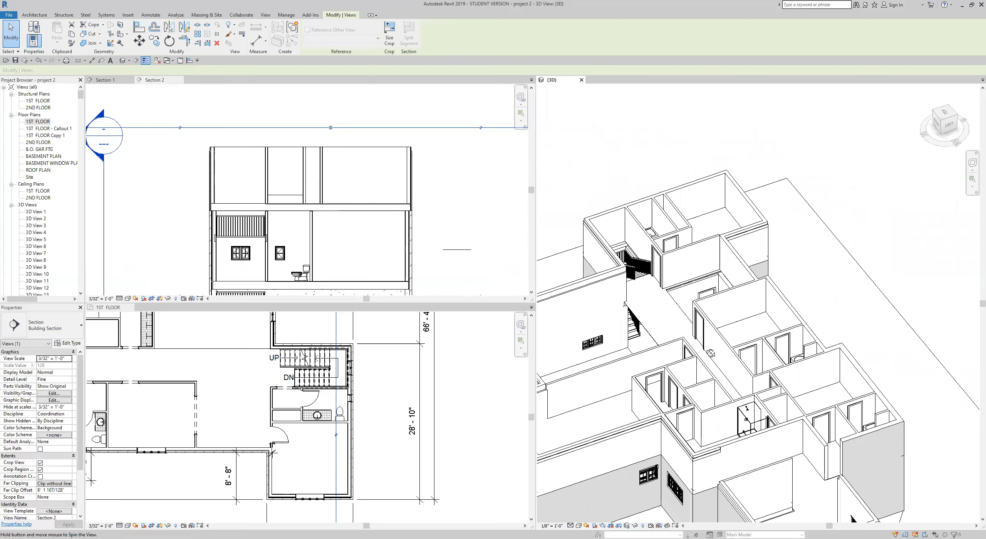
{"action": "scroll", "coordinate": [640, 263], "scroll_direction": "up", "scroll_amount": 2}
{"action": "middle_click_drag", "start_coordinate": [632, 265], "coordinate": [601, 267], "text": "shift"}
{"action": "middle_click_drag", "start_coordinate": [761, 250], "coordinate": [886, 267]}
{"action": "middle_click_drag", "start_coordinate": [745, 289], "coordinate": [660, 275], "text": "shift"}
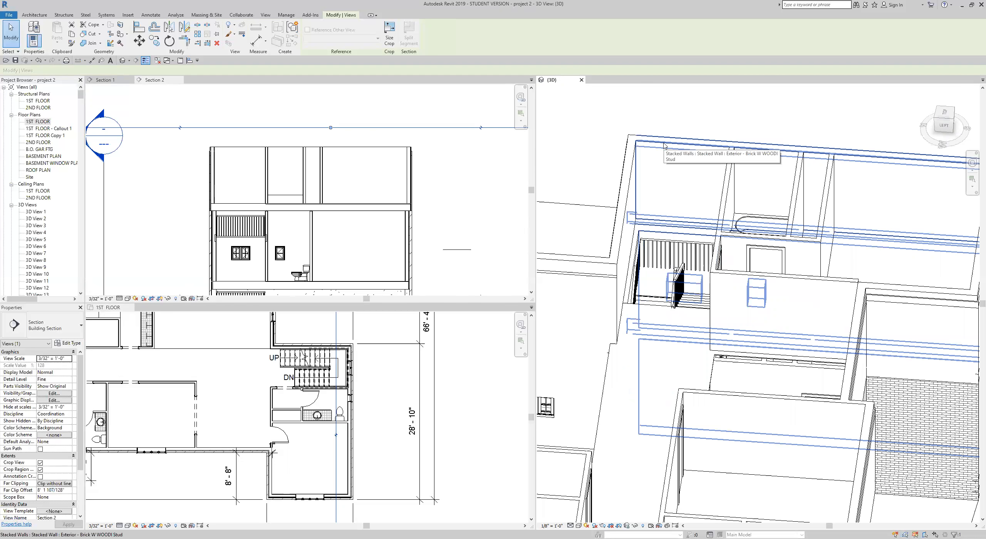
{"action": "scroll", "coordinate": [658, 330], "scroll_direction": "down", "scroll_amount": 2}
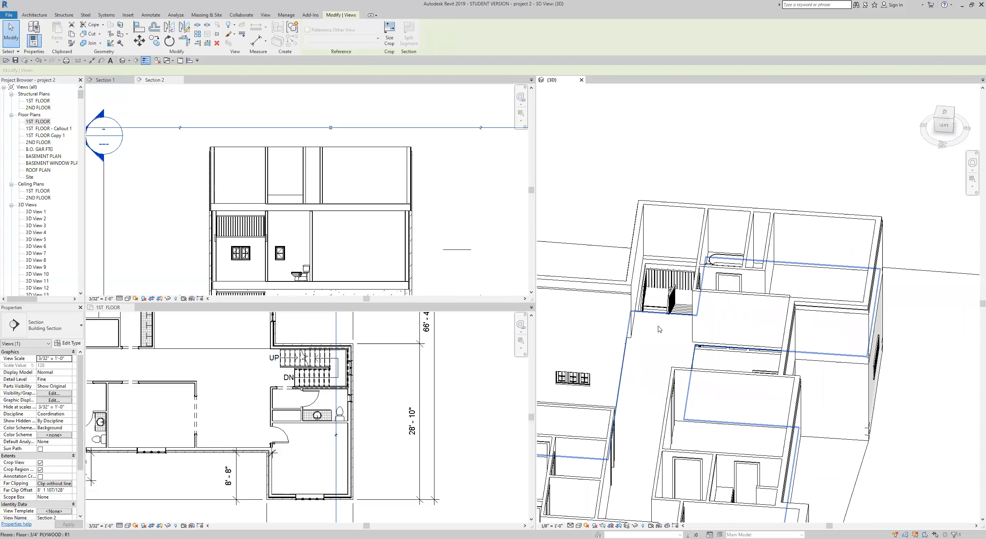
Move the horizontal section line down so it cuts through the staircase on the first-floor plan, and flip its viewing direction.
{"action": "scroll", "coordinate": [337, 418], "scroll_direction": "down", "scroll_amount": 3}
{"action": "scroll", "coordinate": [338, 418], "scroll_direction": "down", "scroll_amount": 2}
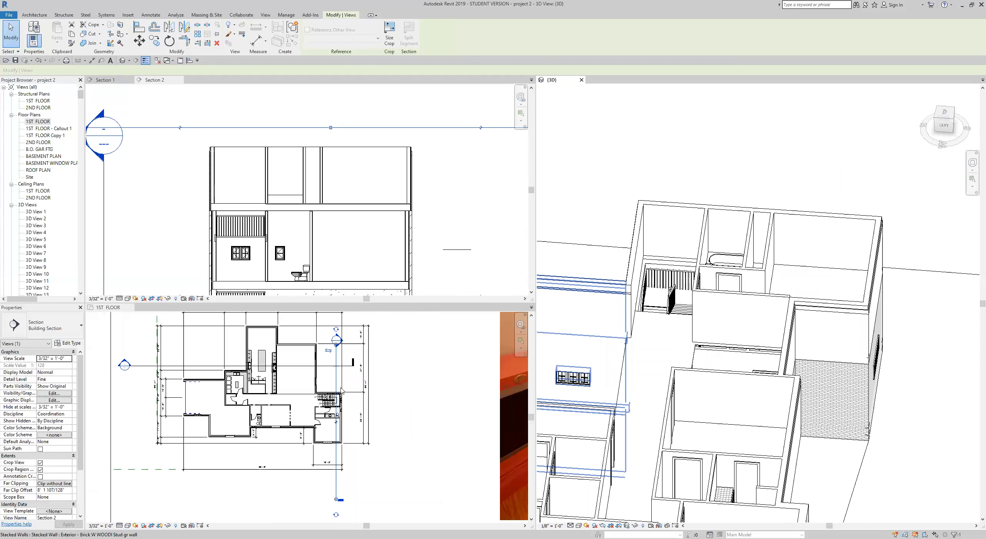
{"action": "left_click", "coordinate": [296, 370]}
{"action": "left_click_drag", "start_coordinate": [296, 370], "coordinate": [310, 402]}
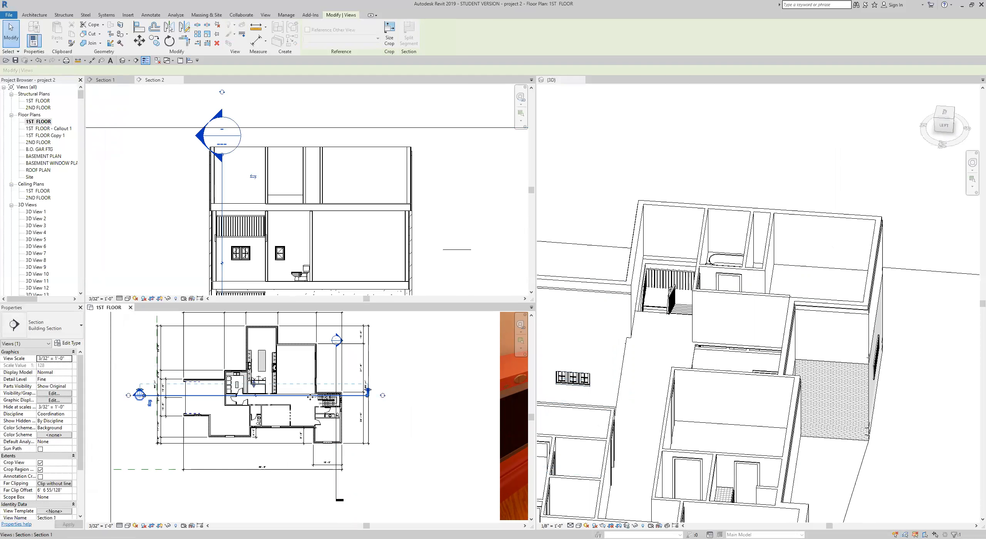
{"action": "right_click", "coordinate": [310, 403]}
{"action": "left_click", "coordinate": [335, 231]}
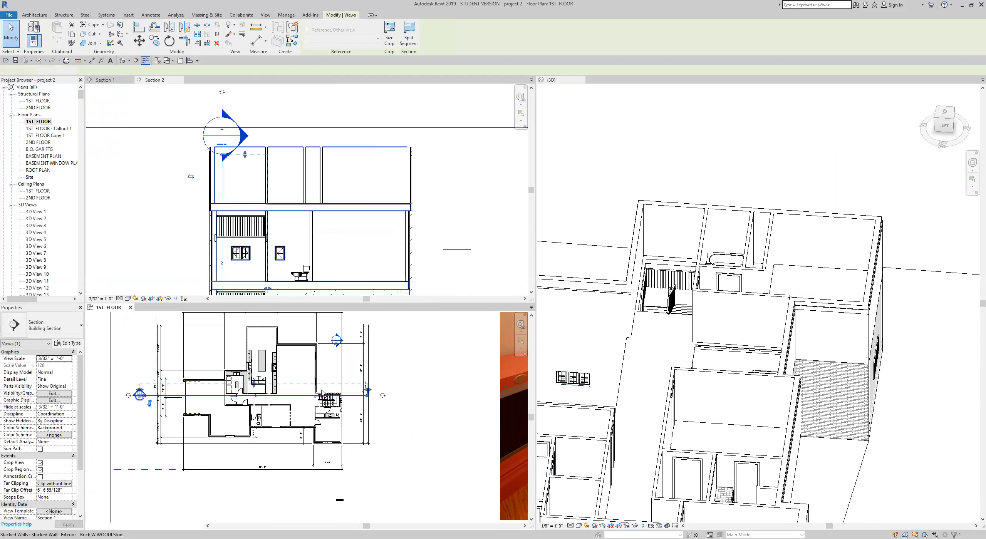
Go to the horizontal section's view and examine the stairs and the adjoining exterior wall at the second-floor level.
{"action": "right_click", "coordinate": [194, 397]}
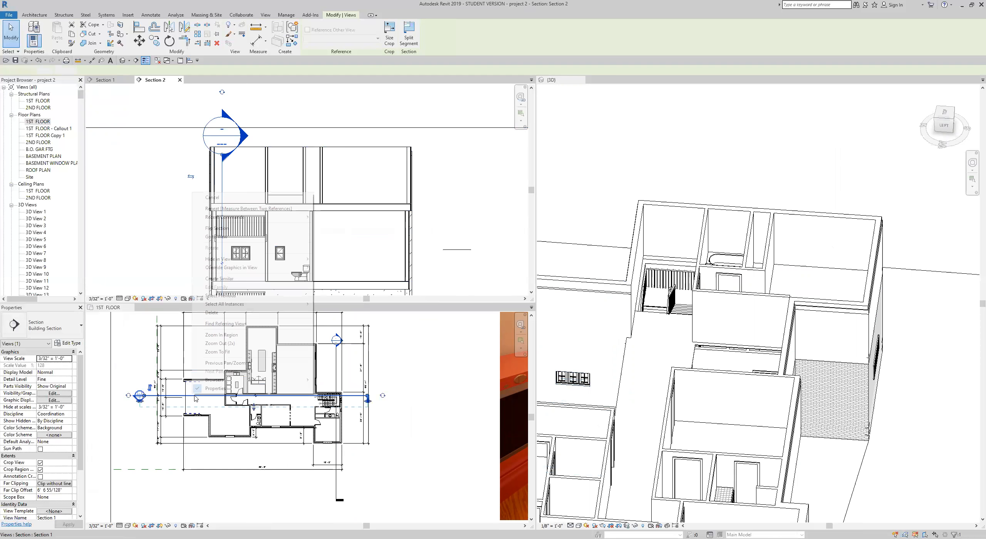
{"action": "left_click", "coordinate": [220, 238]}
{"action": "scroll", "coordinate": [301, 247], "scroll_direction": "down", "scroll_amount": 3}
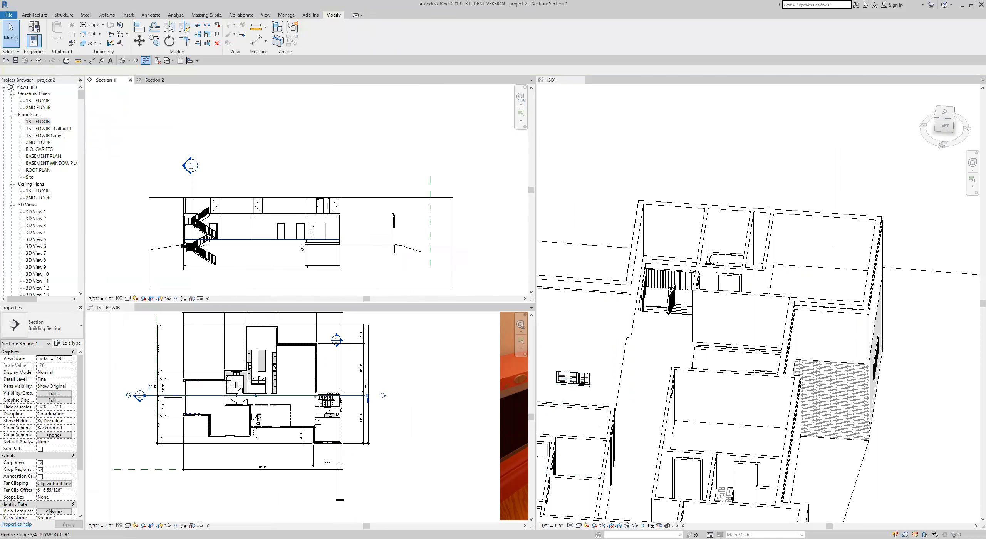
{"action": "scroll", "coordinate": [207, 242], "scroll_direction": "up", "scroll_amount": 6}
{"action": "middle_click_drag", "start_coordinate": [207, 242], "coordinate": [273, 308]}
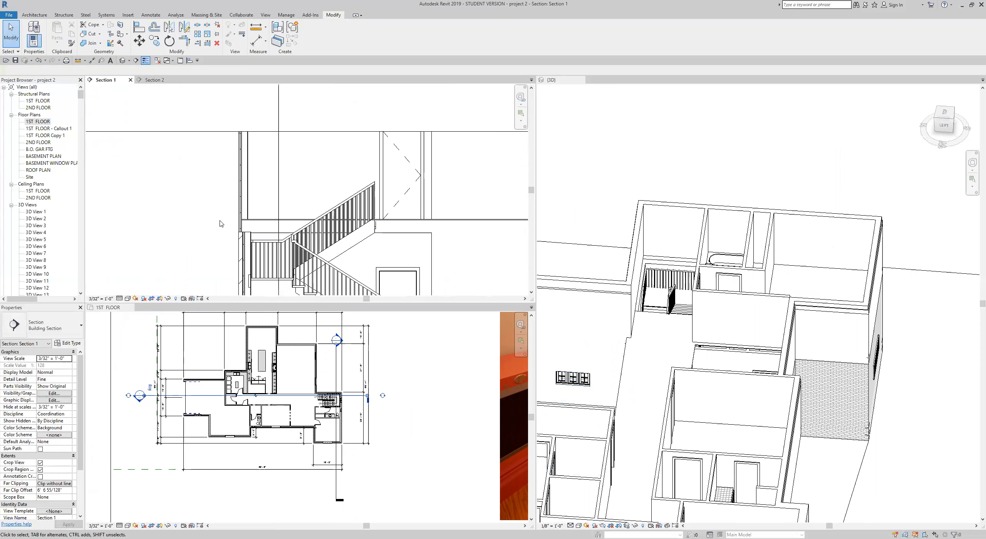
{"action": "scroll", "coordinate": [246, 235], "scroll_direction": "up", "scroll_amount": 3}
{"action": "scroll", "coordinate": [251, 238], "scroll_direction": "down", "scroll_amount": 2}
{"action": "scroll", "coordinate": [213, 237], "scroll_direction": "down", "scroll_amount": 3}
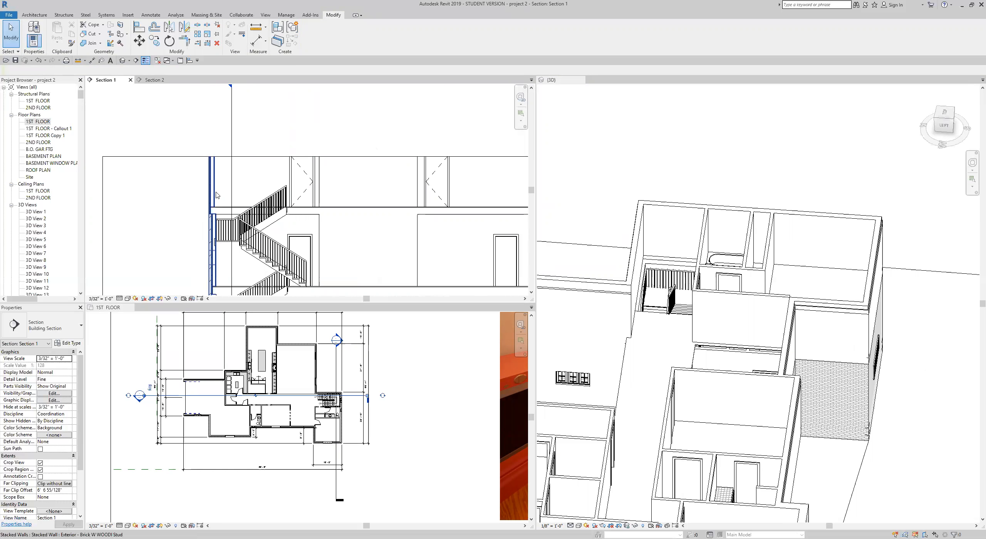
{"action": "scroll", "coordinate": [586, 320], "scroll_direction": "down", "scroll_amount": 2}
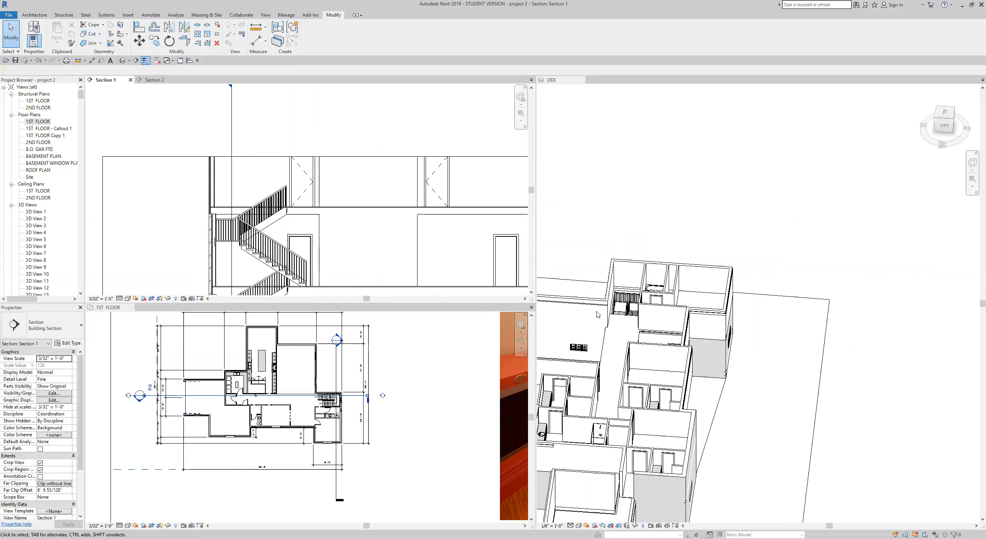
Split the exterior wall beside the stairs in line with the wall separating the stairwell from the bathroom, without deleting an inner segment.
{"action": "left_click", "coordinate": [748, 279]}
{"action": "middle_click_drag", "start_coordinate": [749, 280], "coordinate": [834, 250]}
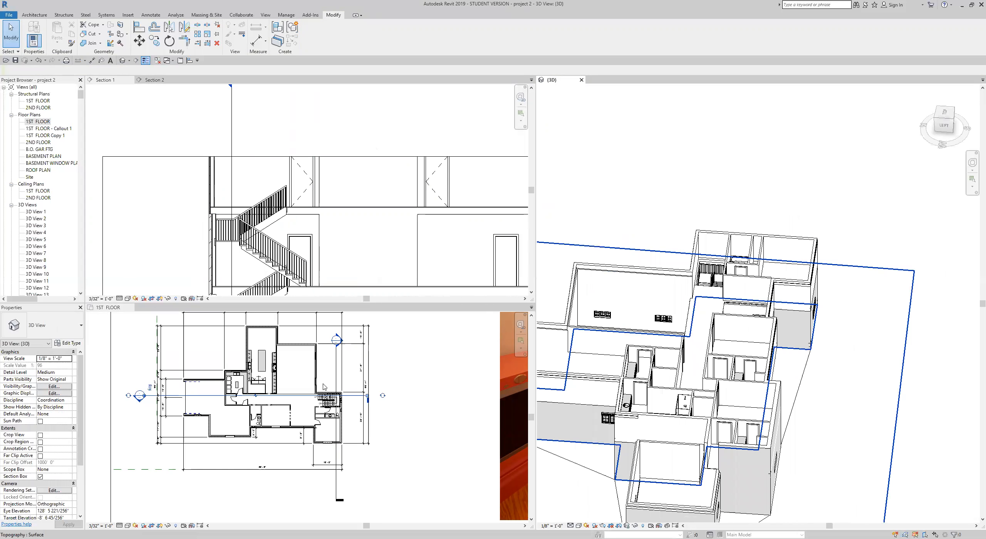
{"action": "left_click", "coordinate": [345, 423]}
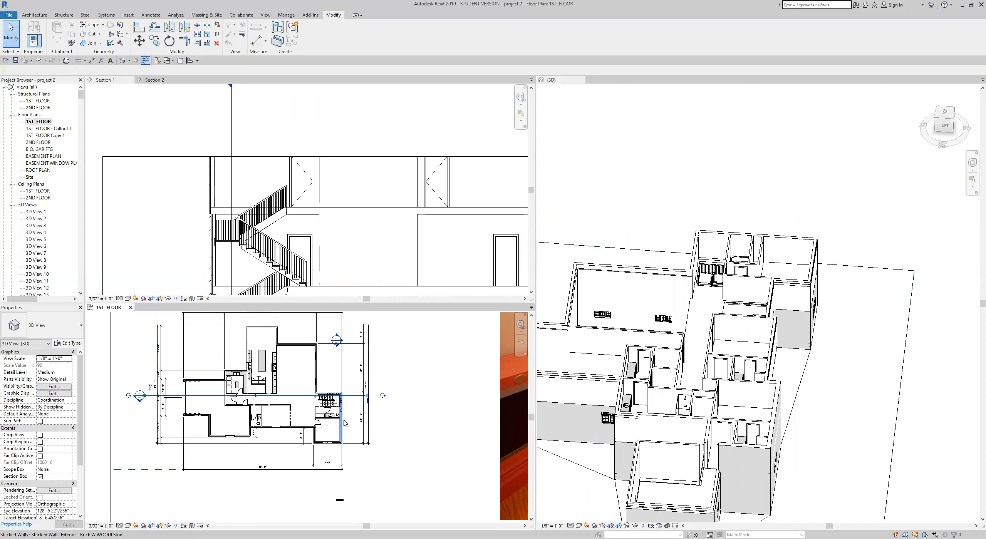
{"action": "scroll", "coordinate": [341, 418], "scroll_direction": "up", "scroll_amount": 10}
{"action": "middle_click_drag", "start_coordinate": [325, 419], "coordinate": [293, 507]}
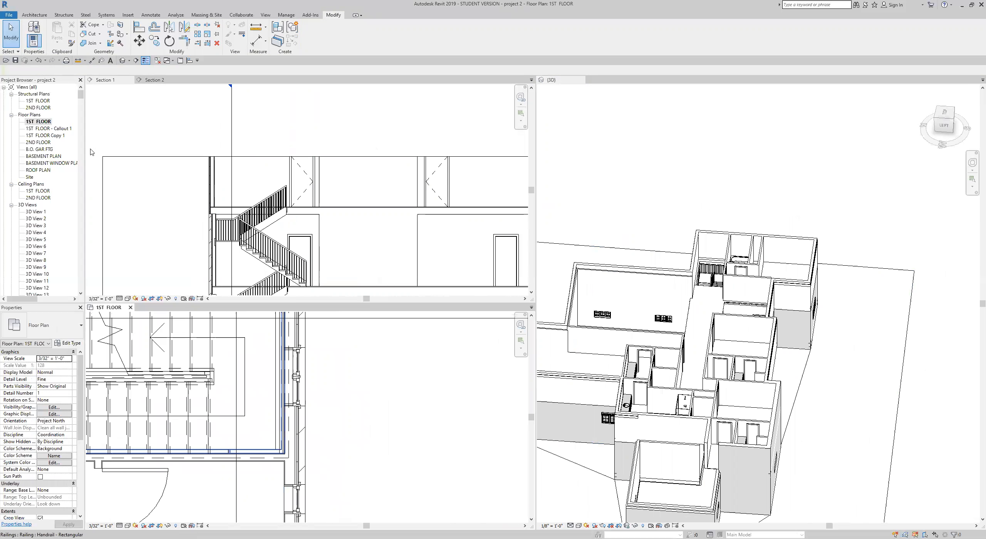
{"action": "left_click", "coordinate": [198, 26]}
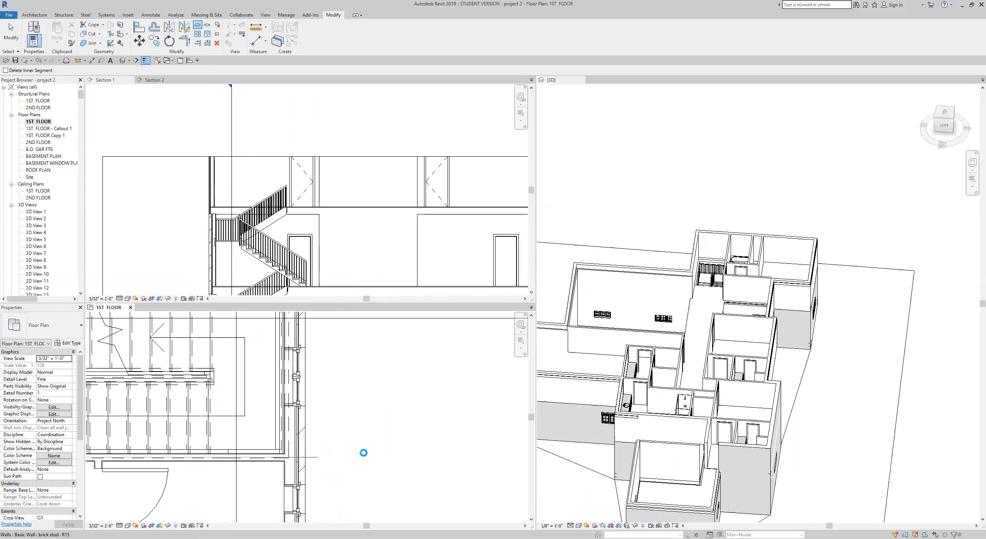
{"action": "scroll", "coordinate": [368, 450], "scroll_direction": "down", "scroll_amount": 3}
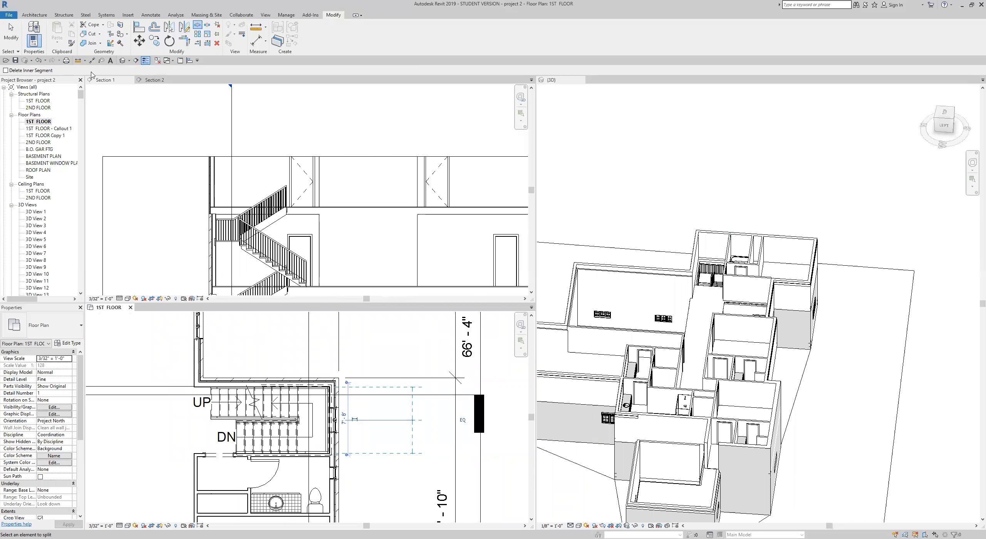
{"action": "left_click", "coordinate": [17, 35]}
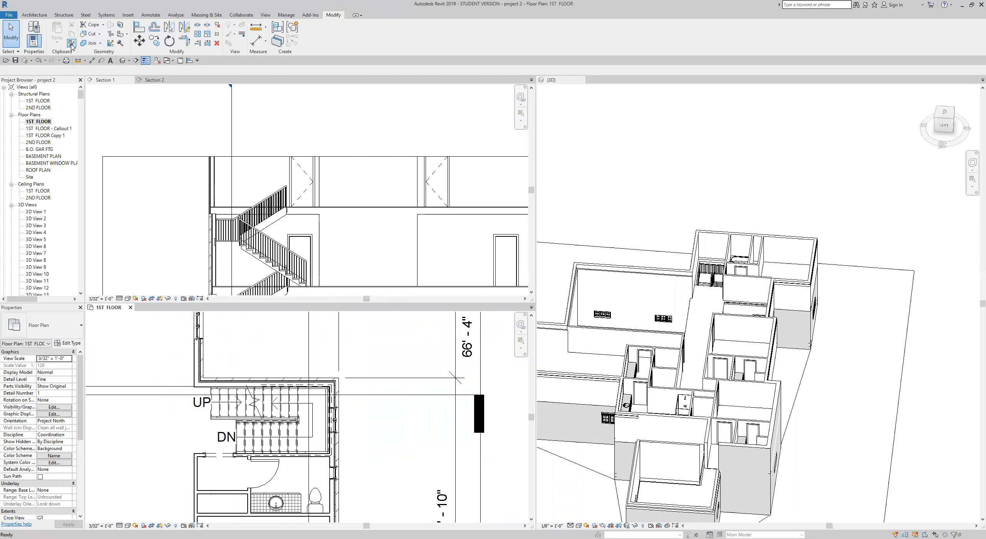
Match the stairwell's exterior wall segment to the large room's stacked wall type "Exterior - Brick W WOODI Stud gr wall".
{"action": "left_click", "coordinate": [557, 293]}
{"action": "key", "text": "m"}
{"action": "key", "text": "a"}
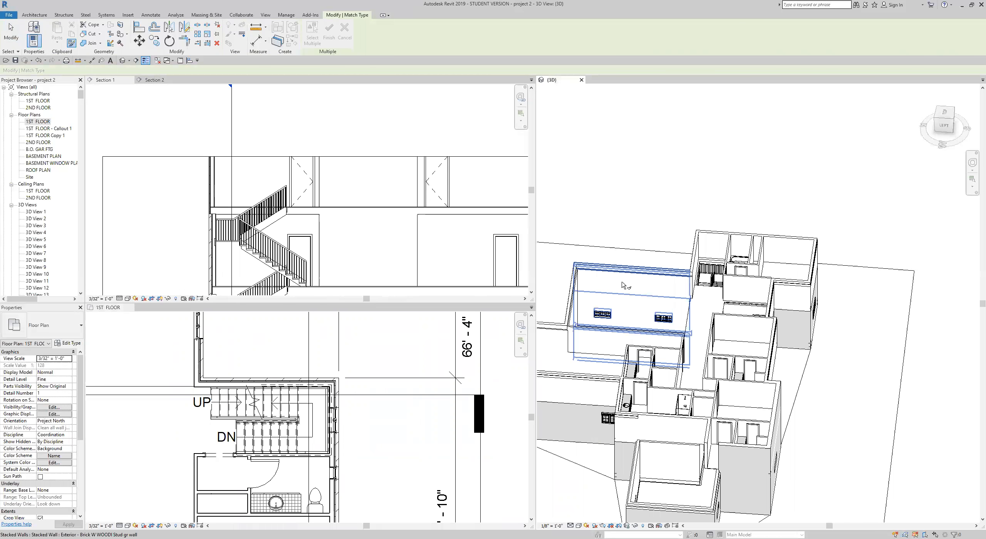
{"action": "left_click", "coordinate": [333, 405]}
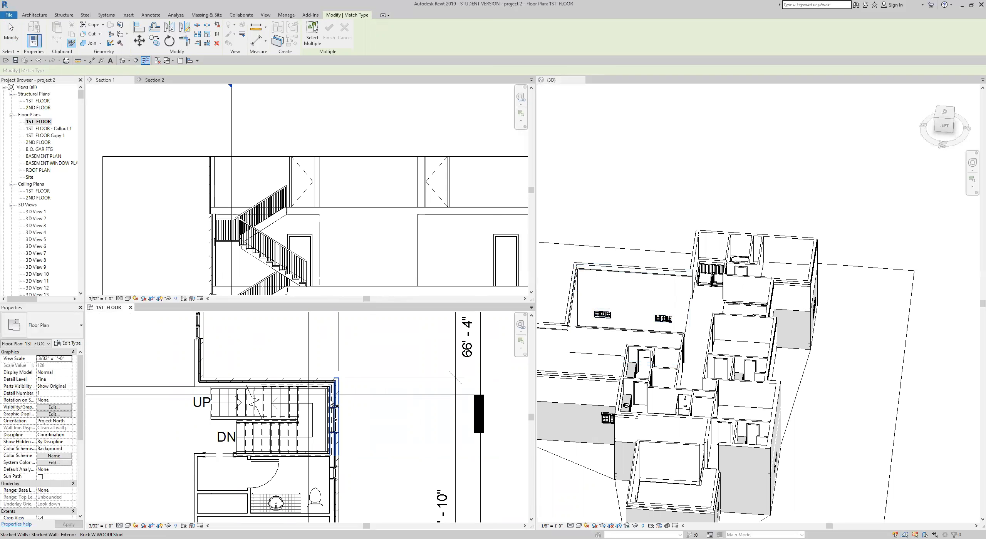
{"action": "left_click", "coordinate": [334, 404]}
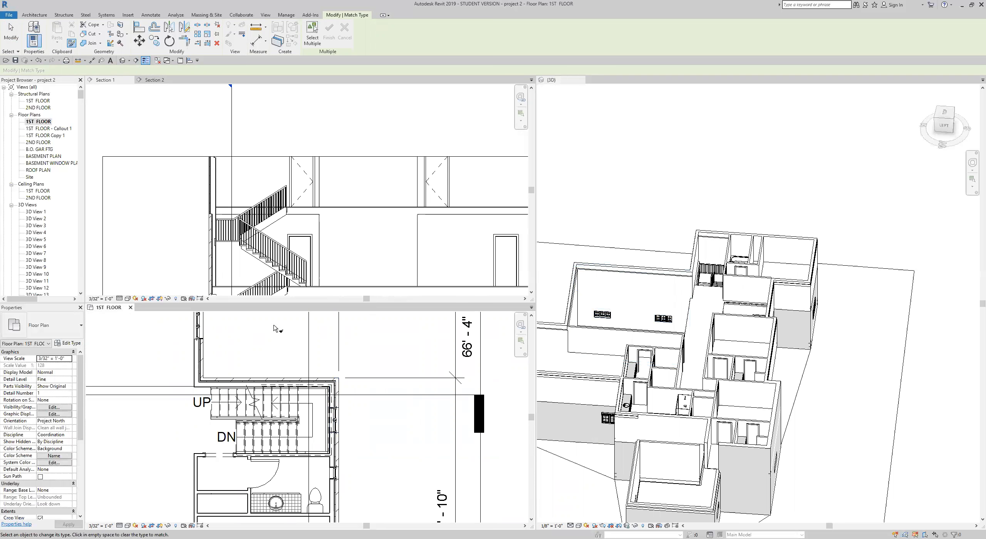
{"action": "scroll", "coordinate": [197, 213], "scroll_direction": "up", "scroll_amount": 2}
{"action": "scroll", "coordinate": [205, 220], "scroll_direction": "up", "scroll_amount": 2}
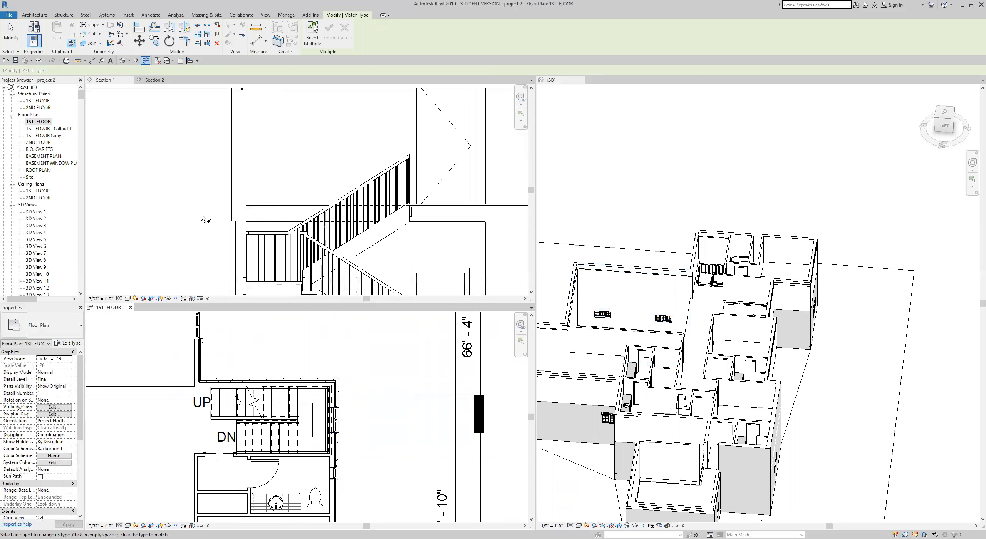
{"action": "scroll", "coordinate": [200, 154], "scroll_direction": "down", "scroll_amount": 3}
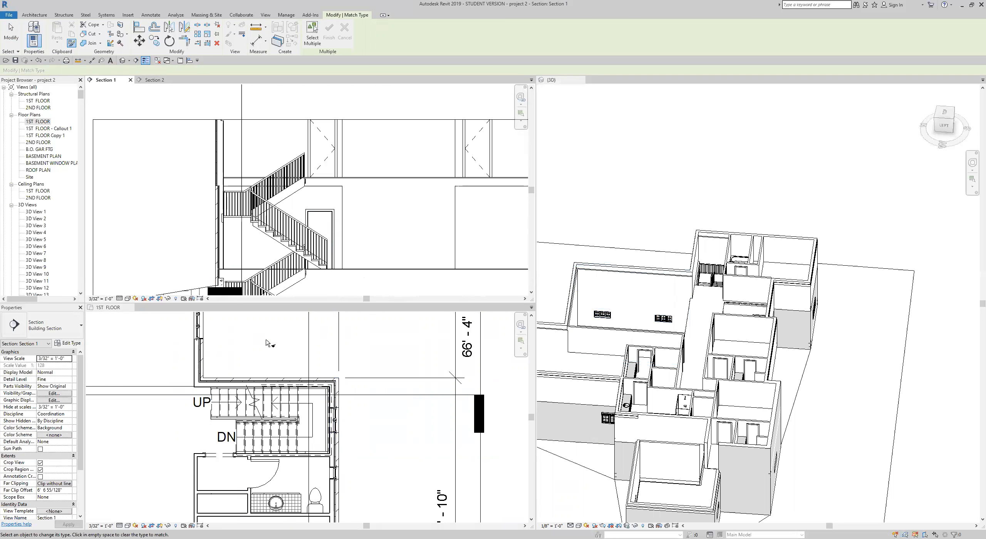
In the Section 2 view, apply the matched stacked wall type to the exterior wall cut beside the stairwell, and end Match Type.
{"action": "scroll", "coordinate": [267, 343], "scroll_direction": "down", "scroll_amount": 4}
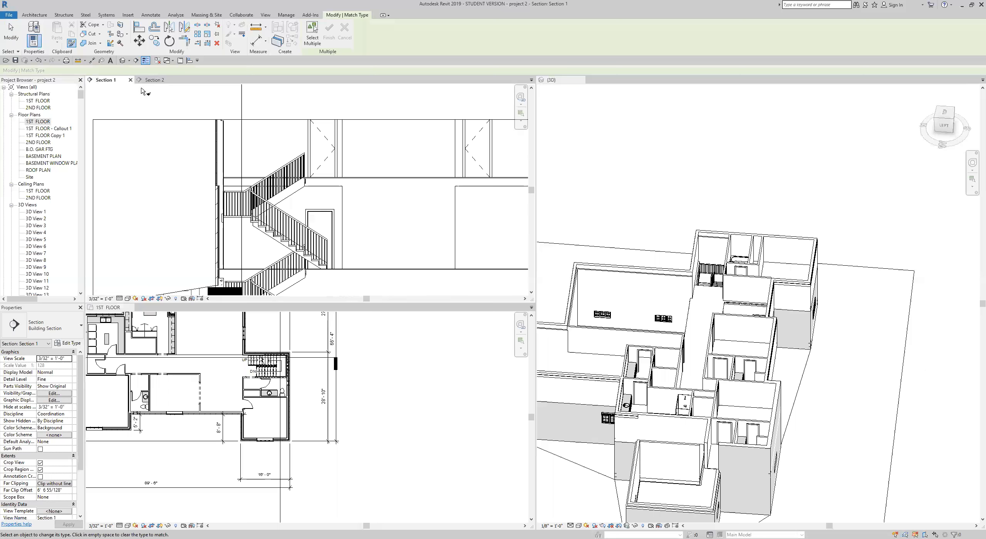
{"action": "left_click", "coordinate": [155, 80]}
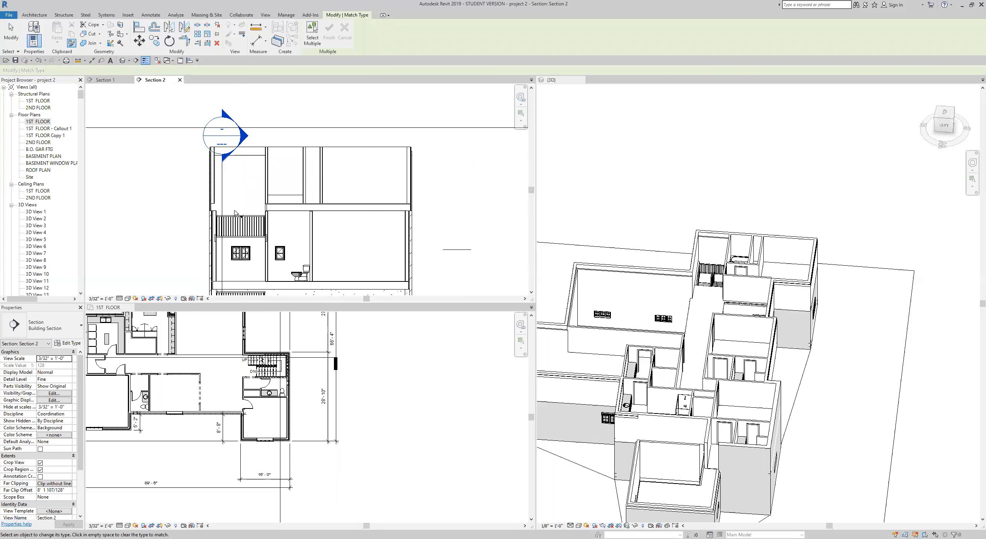
{"action": "scroll", "coordinate": [235, 213], "scroll_direction": "up", "scroll_amount": 2}
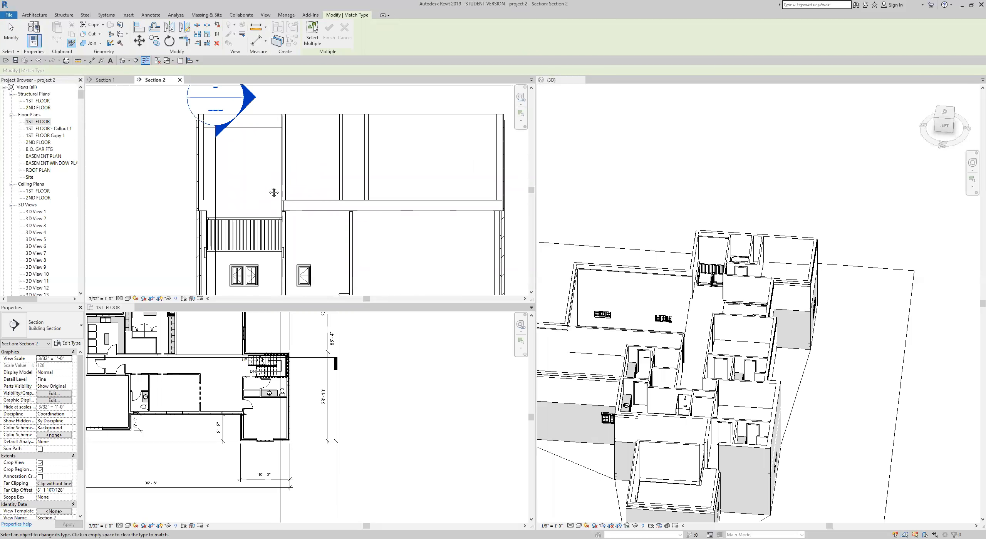
{"action": "middle_click_drag", "start_coordinate": [274, 191], "coordinate": [334, 189]}
{"action": "scroll", "coordinate": [333, 189], "scroll_direction": "up", "scroll_amount": 1}
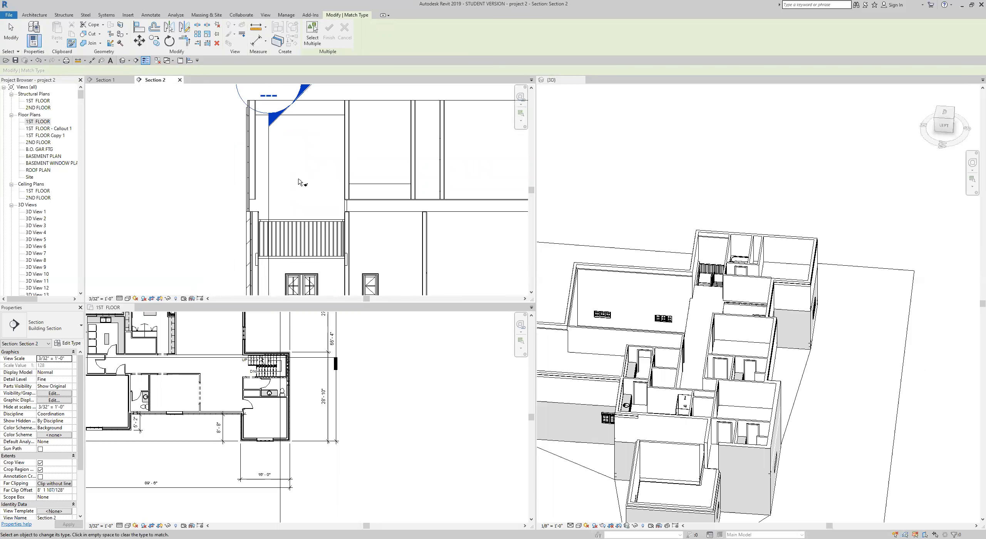
{"action": "left_click", "coordinate": [251, 177]}
{"action": "scroll", "coordinate": [323, 286], "scroll_direction": "down", "scroll_amount": 1}
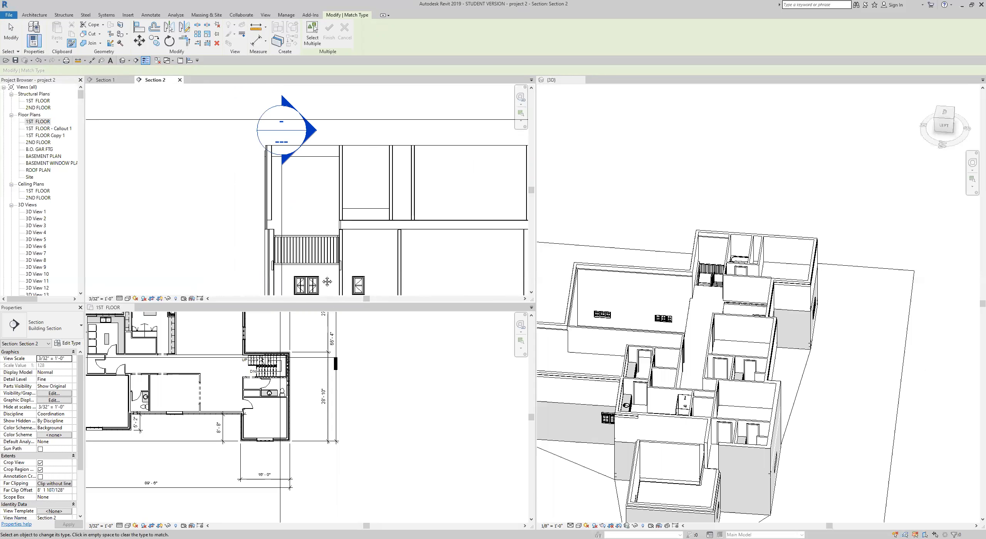
{"action": "middle_click_drag", "start_coordinate": [323, 284], "coordinate": [333, 233]}
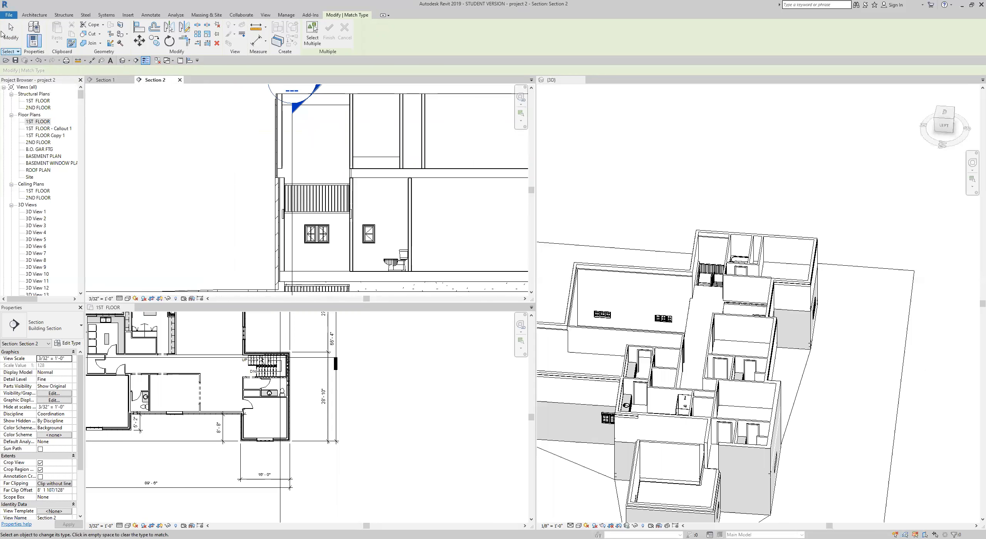
{"action": "left_click", "coordinate": [11, 38]}
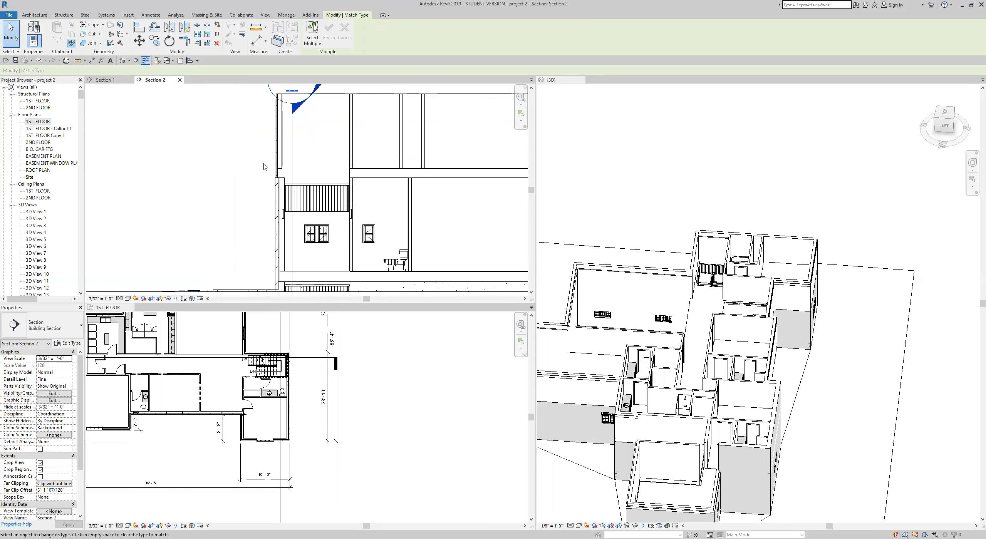
Create a window similar to the first-floor stairwell window and place it on the stairwell's exterior wall above the stair landing.
{"action": "right_click", "coordinate": [323, 236]}
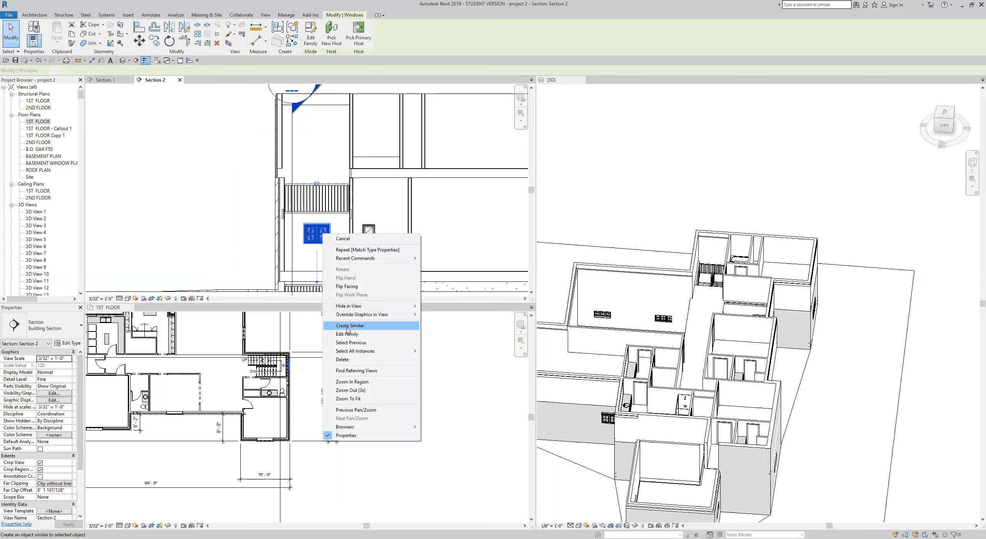
{"action": "left_click", "coordinate": [347, 327]}
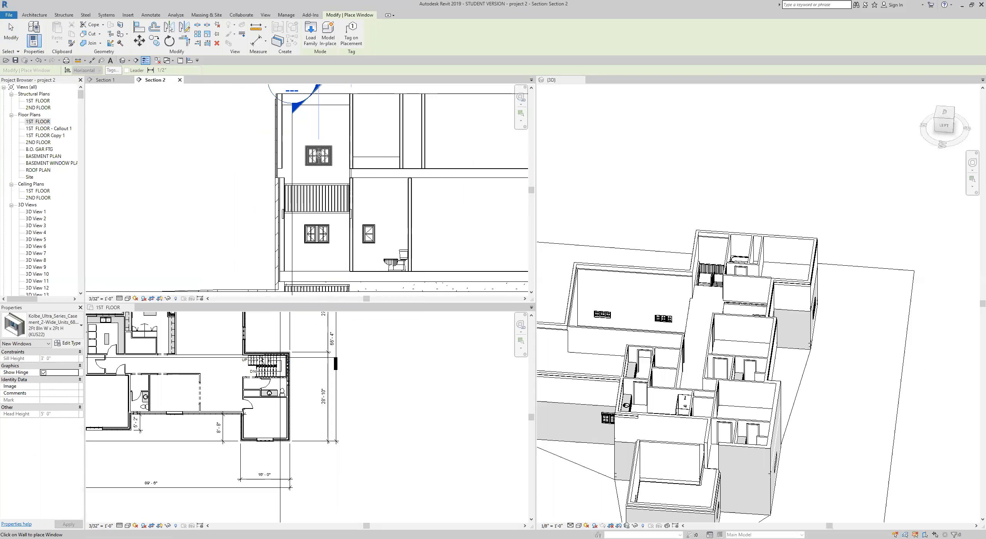
{"action": "scroll", "coordinate": [319, 155], "scroll_direction": "up", "scroll_amount": 5}
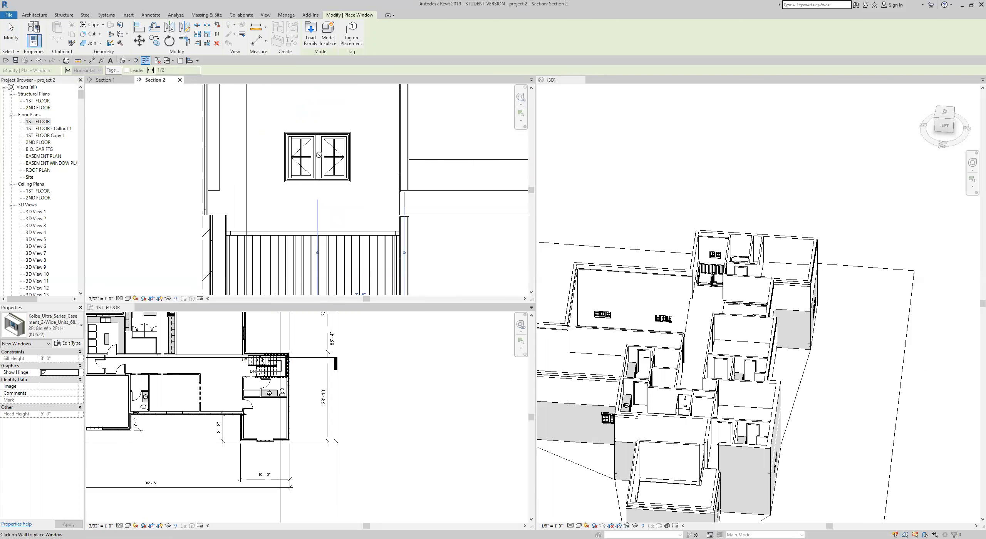
{"action": "left_click", "coordinate": [318, 155]}
{"action": "key", "text": "Escape"}
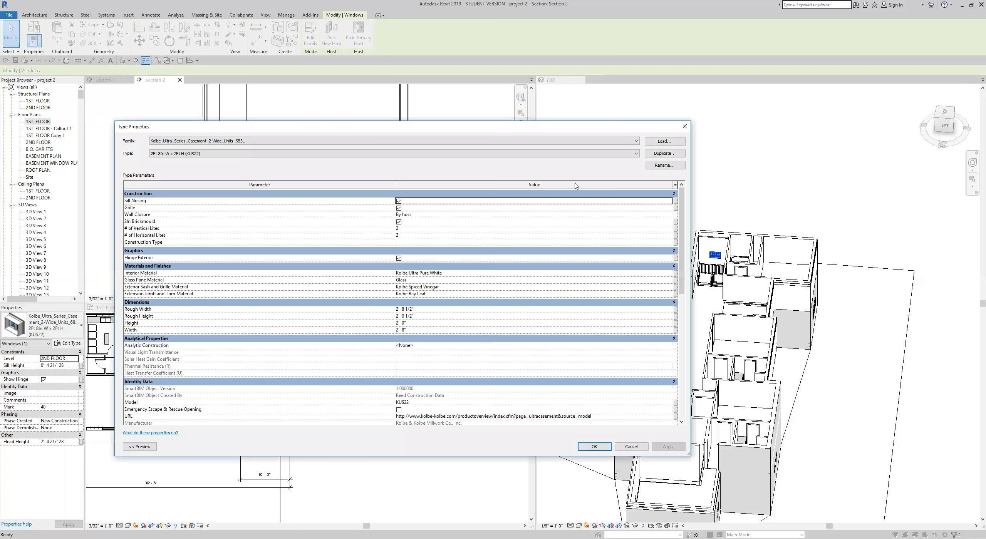
Duplicate the new window's type as "2Ft 8In W x 6Ft H (KUS22)" and set its width to 6'.
{"action": "left_click", "coordinate": [659, 153]}
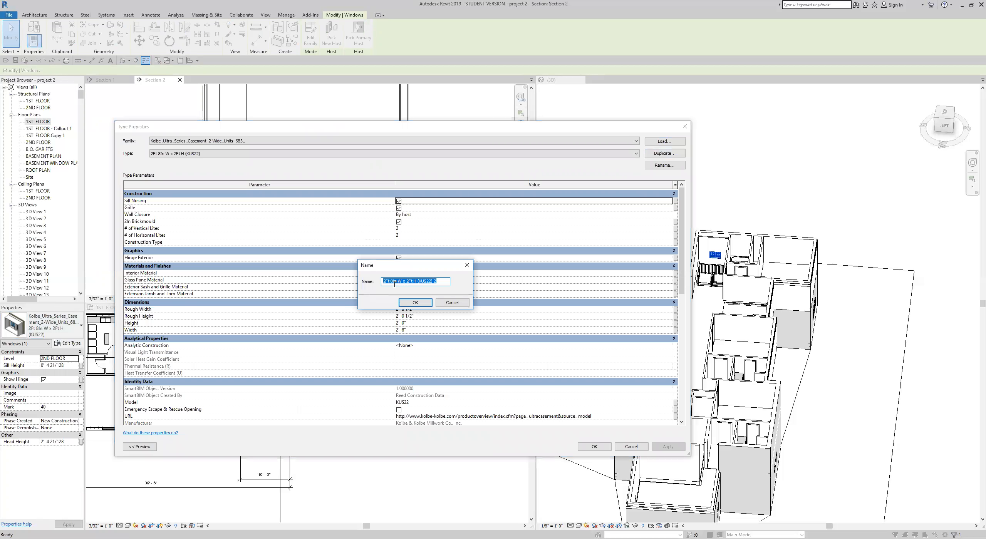
{"action": "left_click", "coordinate": [409, 281]}
{"action": "key", "text": "BackSpace"}
{"action": "type", "text": "6"}
{"action": "left_click", "coordinate": [421, 303]}
{"action": "left_click", "coordinate": [414, 329]}
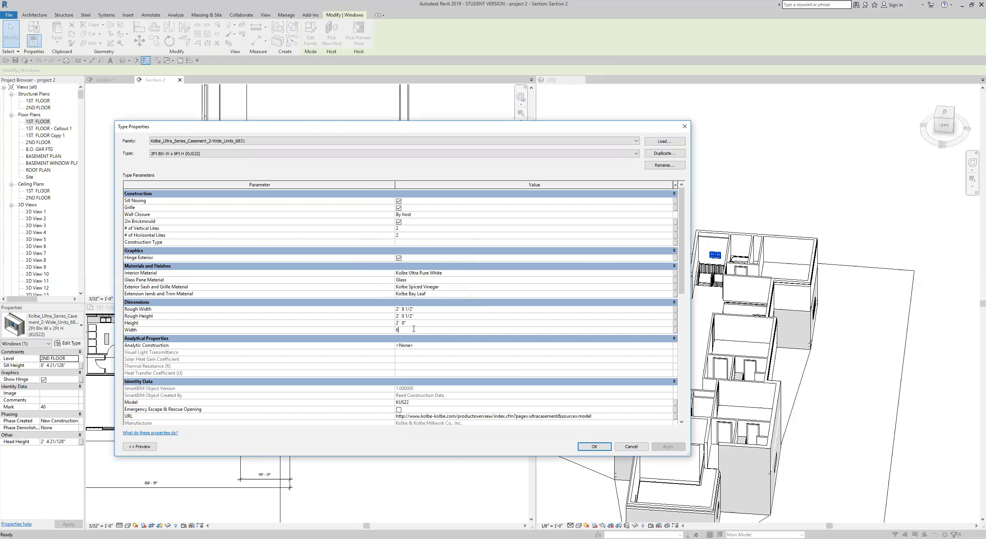
{"action": "left_click", "coordinate": [594, 446]}
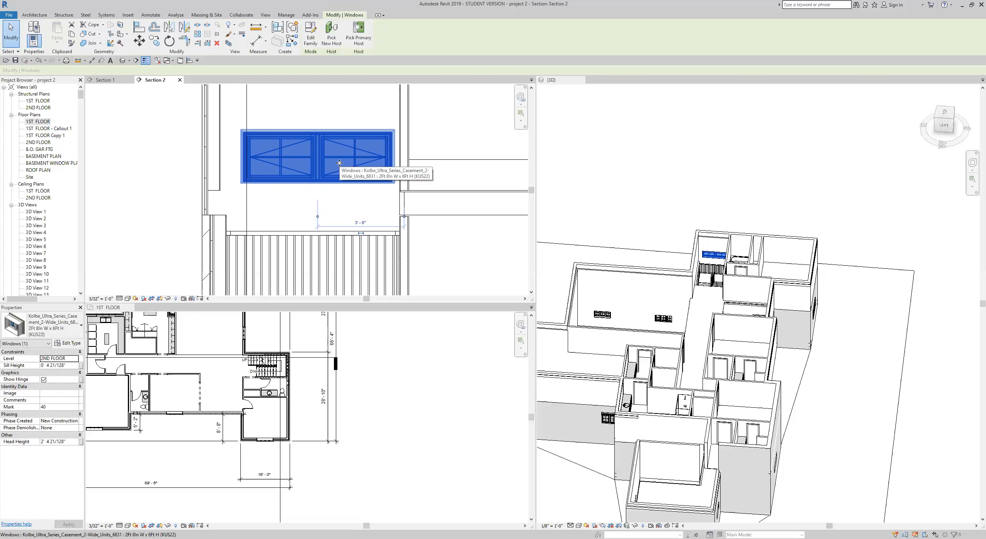
Duplicate the window type again as "6 ft W x 6Ft H (KUS22)" and set its height to 6'.
{"action": "left_click", "coordinate": [71, 344]}
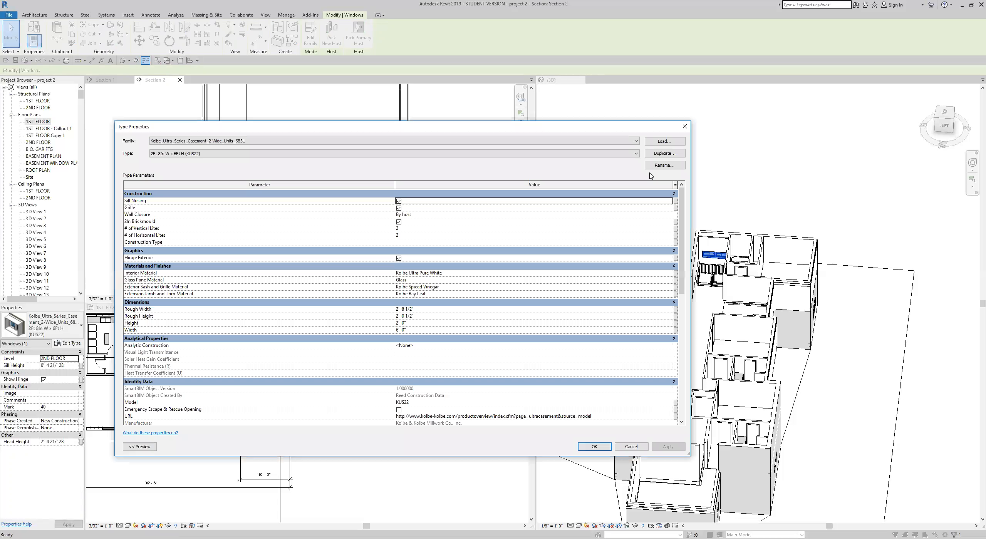
{"action": "left_click", "coordinate": [659, 155]}
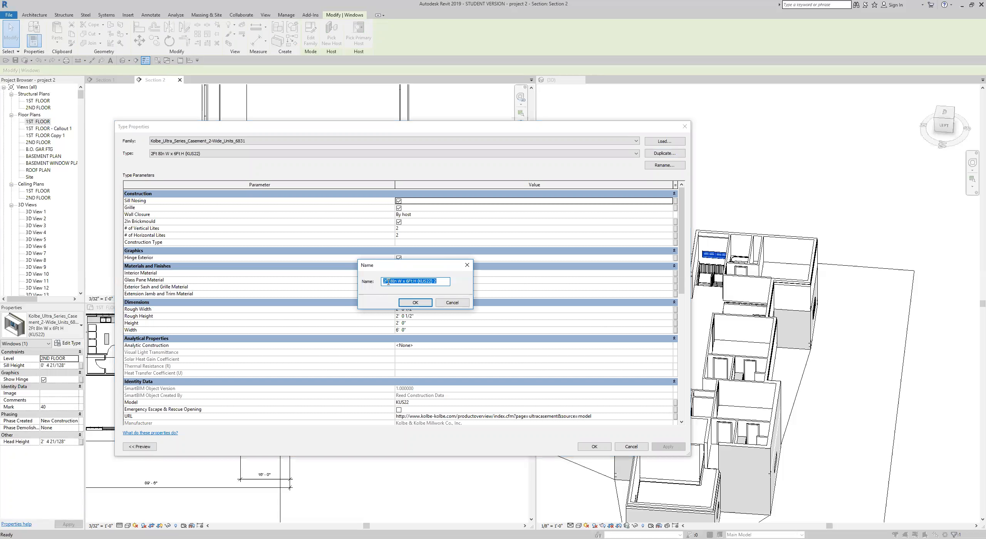
{"action": "left_click_drag", "start_coordinate": [395, 279], "coordinate": [374, 274]}
{"action": "type", "text": "6 ft"}
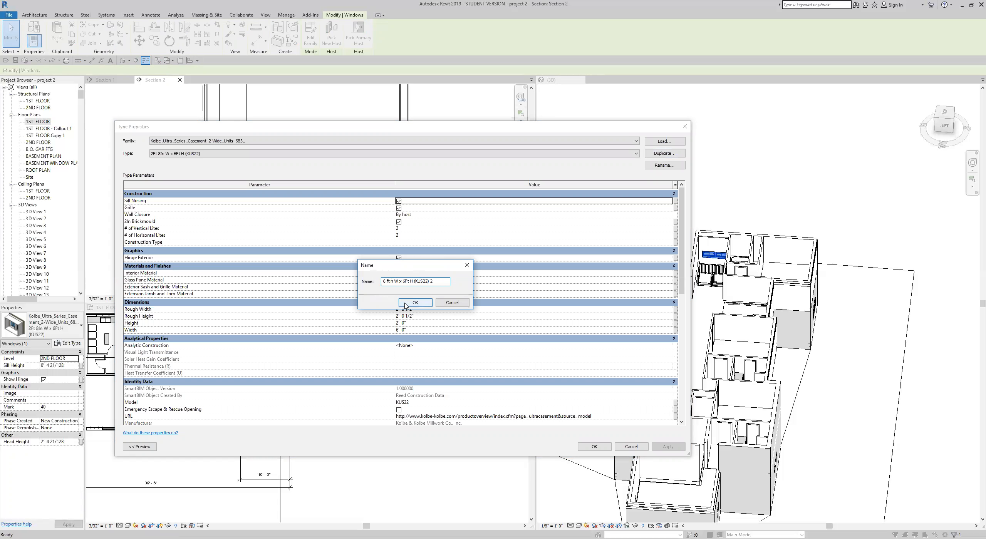
{"action": "key", "text": "Delete"}
{"action": "left_click", "coordinate": [432, 281]}
{"action": "key", "text": "BackSpace"}
{"action": "key", "text": "BackSpace"}
{"action": "key", "text": "Return"}
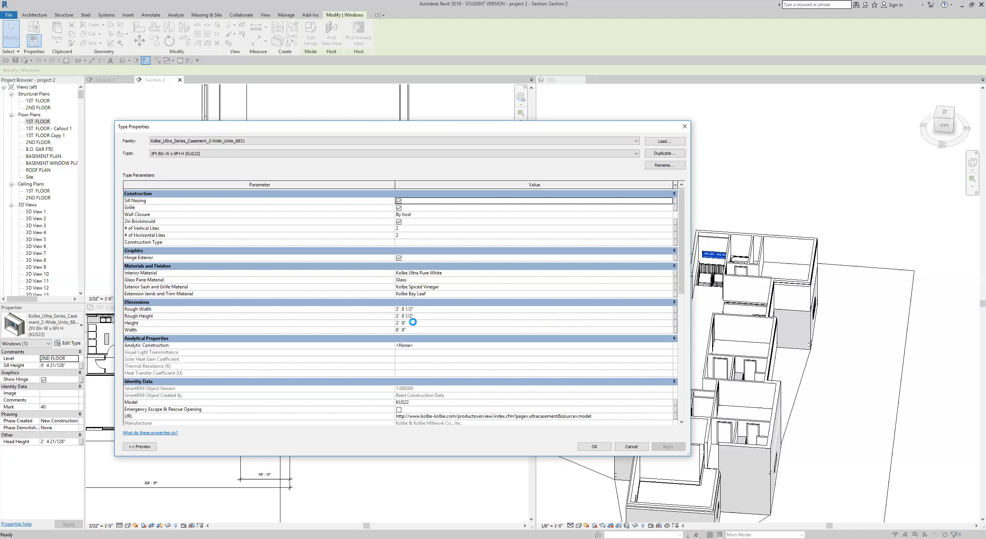
{"action": "left_click", "coordinate": [414, 323]}
{"action": "type", "text": "6"}
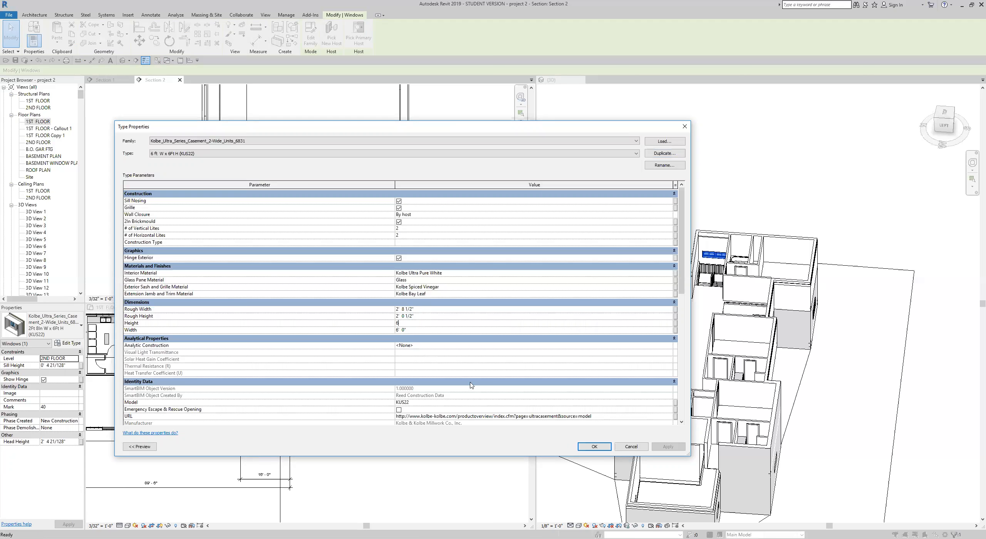
{"action": "left_click", "coordinate": [597, 446]}
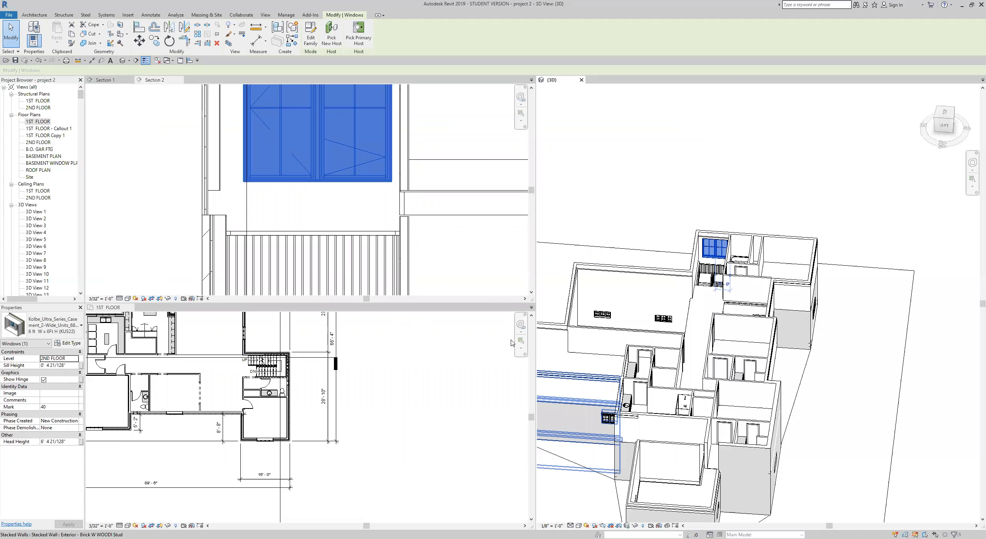
Add an aligned dimension from the stair landing to the bottom edge of the upper stairwell window.
{"action": "scroll", "coordinate": [387, 258], "scroll_direction": "down", "scroll_amount": 5}
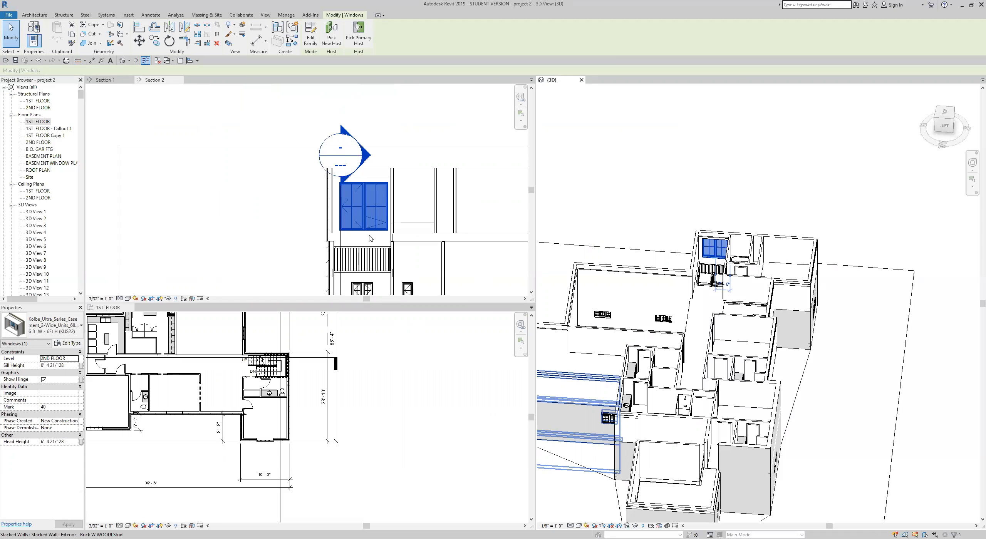
{"action": "scroll", "coordinate": [370, 236], "scroll_direction": "up", "scroll_amount": 3}
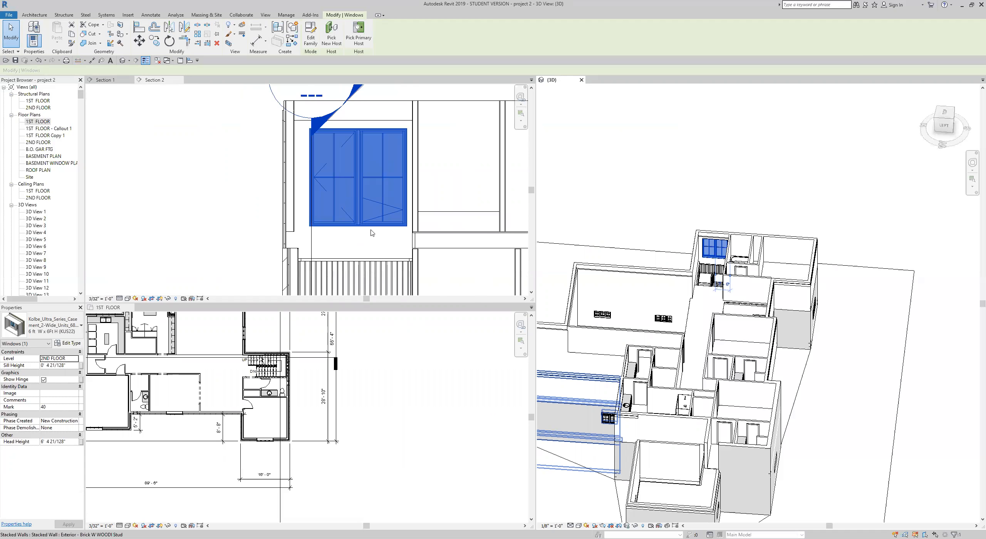
{"action": "scroll", "coordinate": [373, 232], "scroll_direction": "down", "scroll_amount": 3}
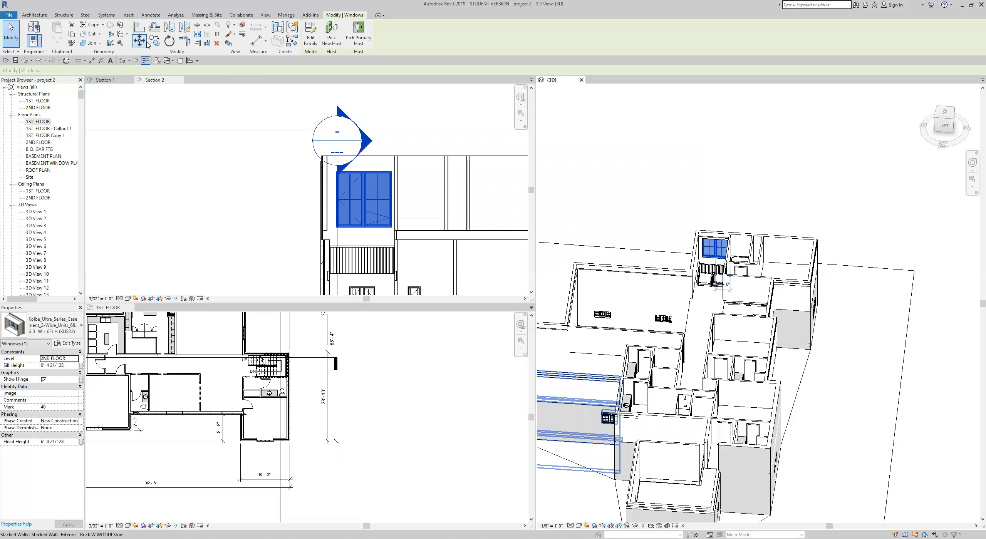
{"action": "left_click", "coordinate": [92, 60]}
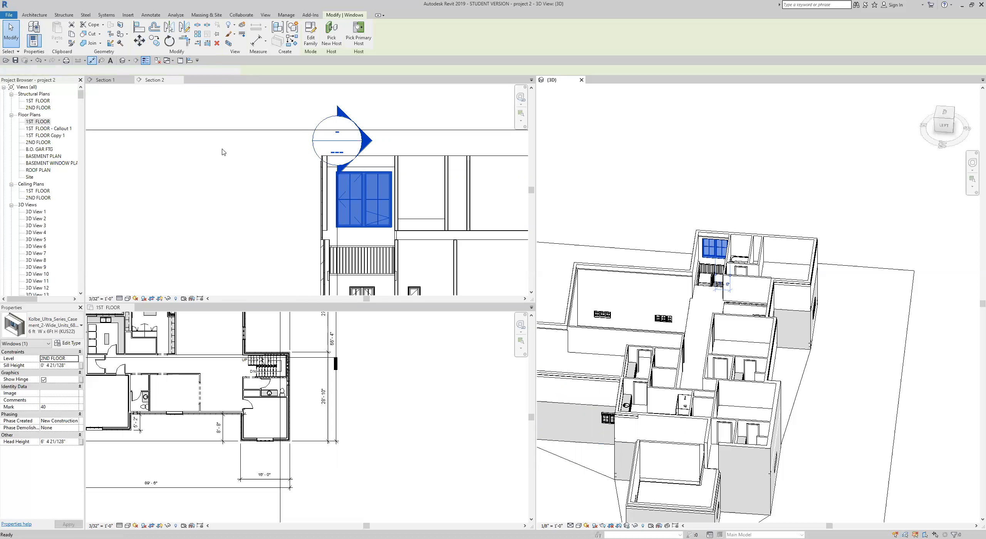
{"action": "scroll", "coordinate": [367, 278], "scroll_direction": "up", "scroll_amount": 3}
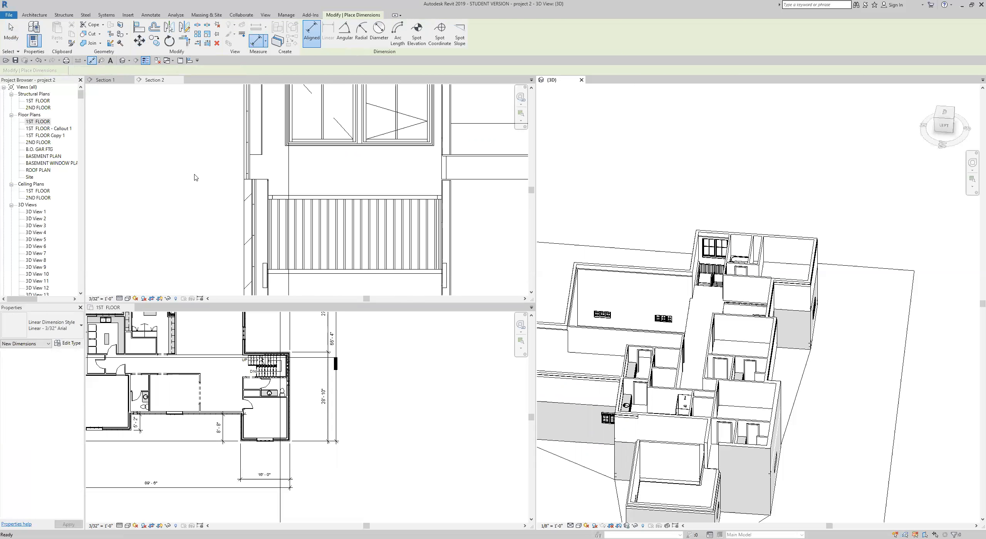
{"action": "left_click", "coordinate": [382, 274]}
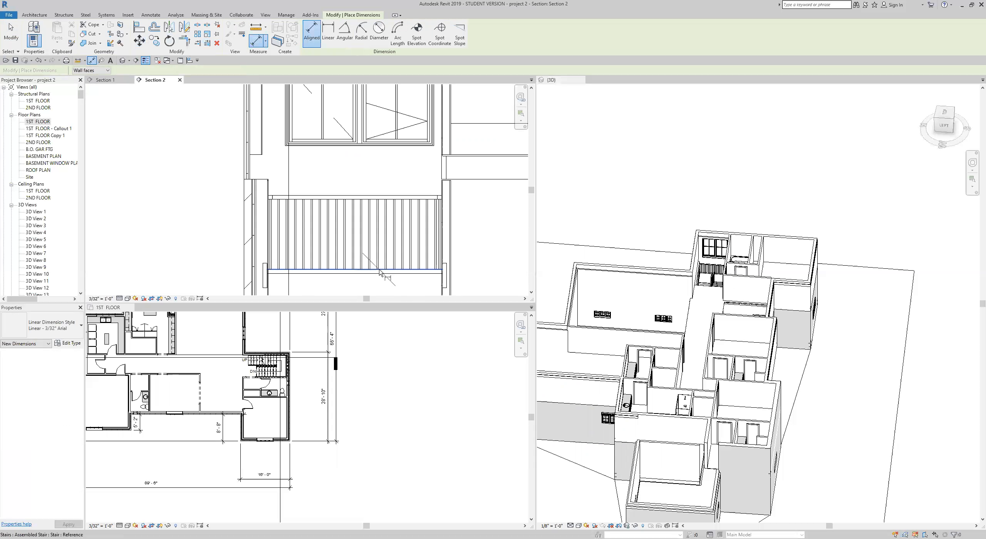
{"action": "left_click", "coordinate": [381, 146]}
{"action": "left_click", "coordinate": [217, 165]}
{"action": "key", "text": "Escape"}
{"action": "key", "text": "Escape"}
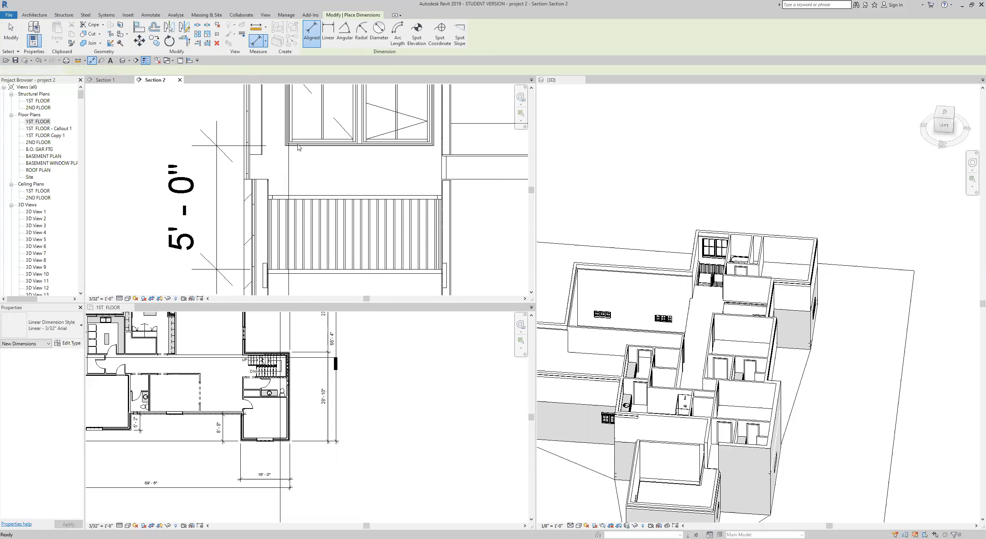
Set the upper stairwell window's height above the landing to 2' through its dimension, and delete the dimension.
{"action": "left_click", "coordinate": [318, 148]}
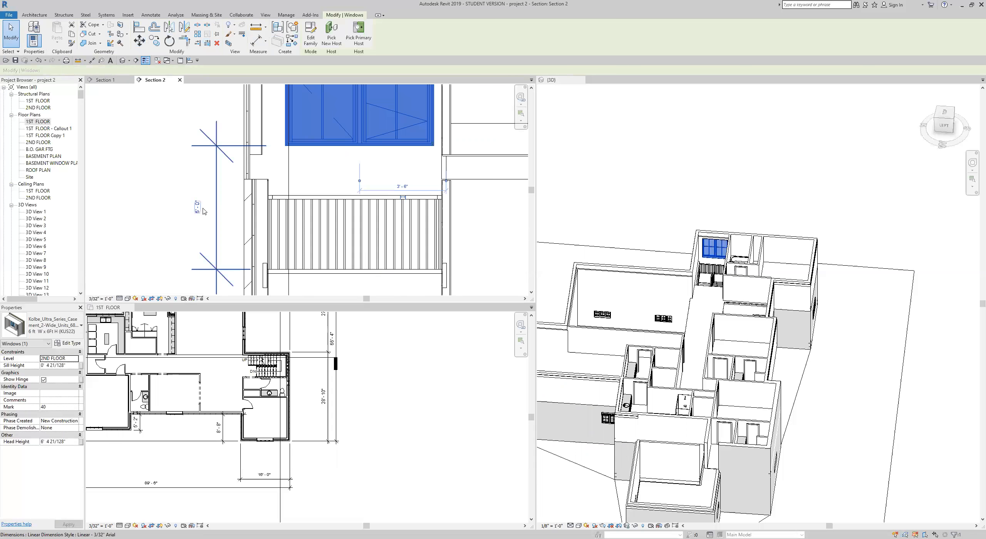
{"action": "left_click", "coordinate": [203, 208]}
{"action": "type", "text": "2"}
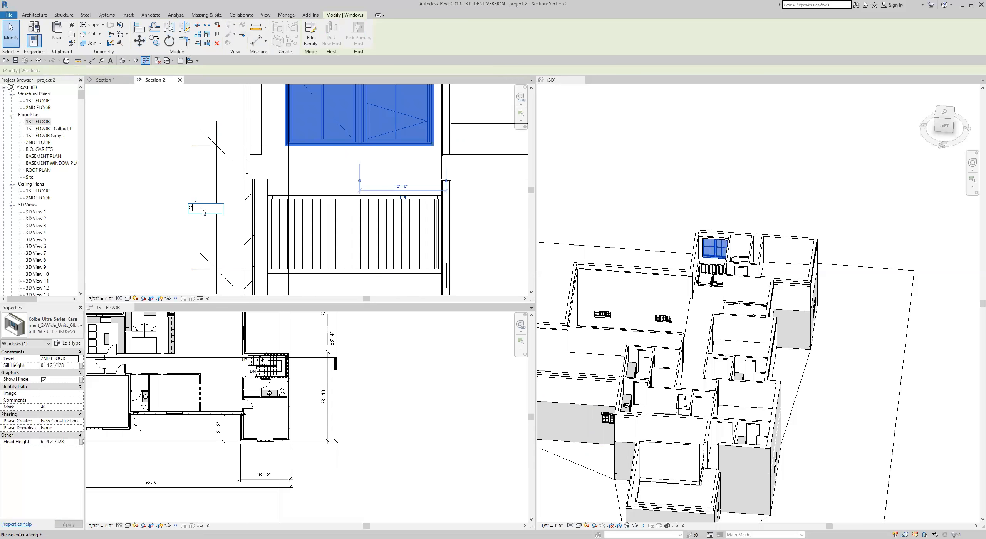
{"action": "key", "text": "Return"}
{"action": "key", "text": "Escape"}
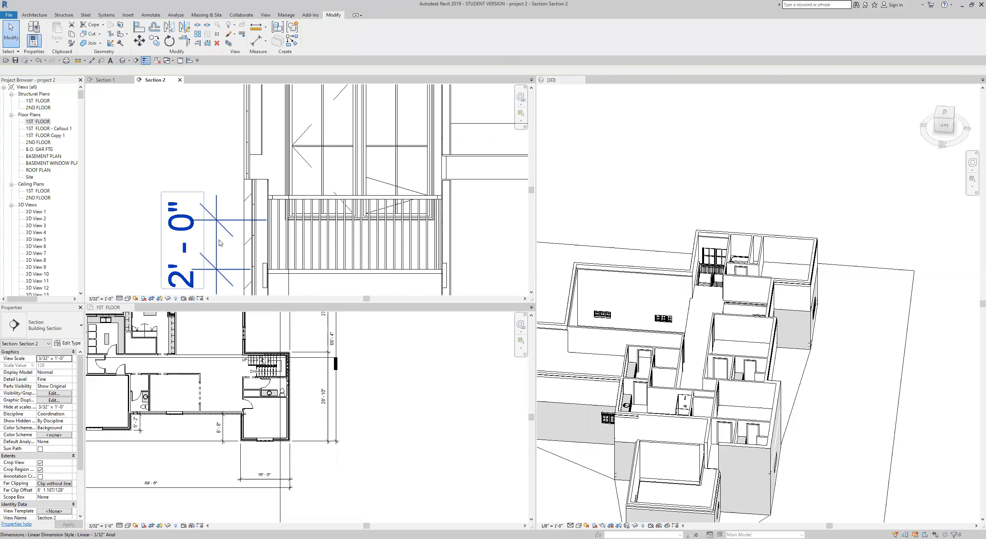
{"action": "left_click", "coordinate": [220, 241]}
{"action": "key", "text": "Delete"}
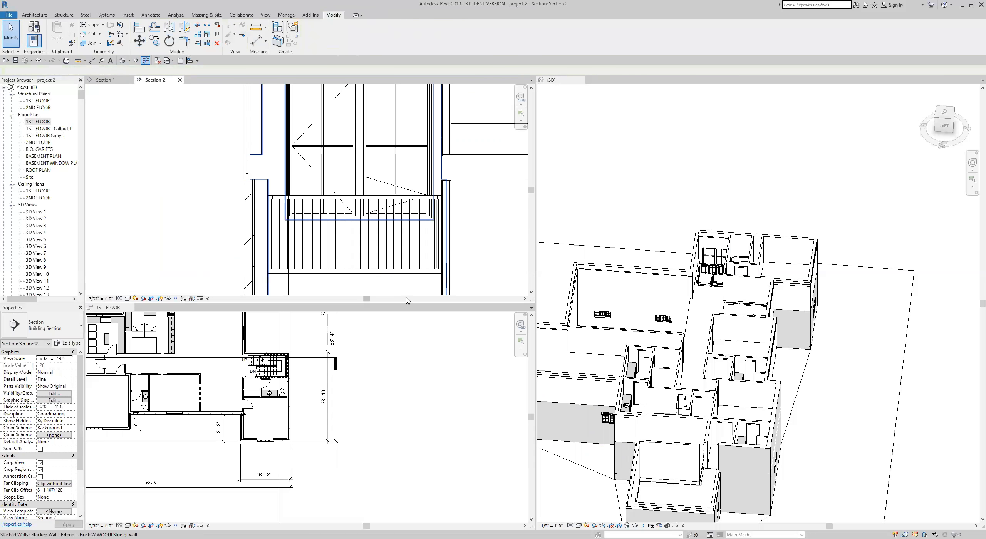
Copy the upper stairwell window straight up so the copy stacks directly on top of the original.
{"action": "scroll", "coordinate": [403, 285], "scroll_direction": "down", "scroll_amount": 5}
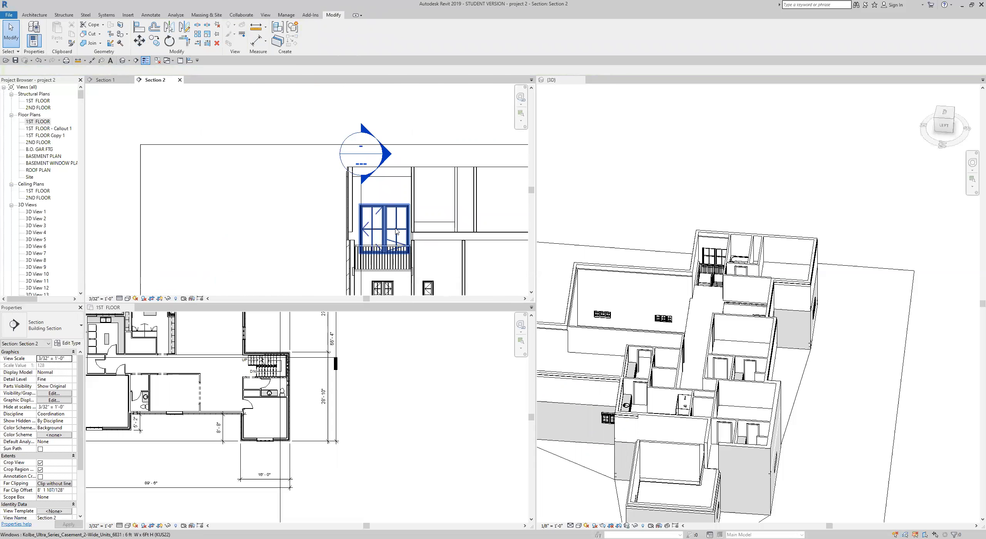
{"action": "scroll", "coordinate": [397, 231], "scroll_direction": "up", "scroll_amount": 3}
{"action": "scroll", "coordinate": [385, 255], "scroll_direction": "up", "scroll_amount": 1}
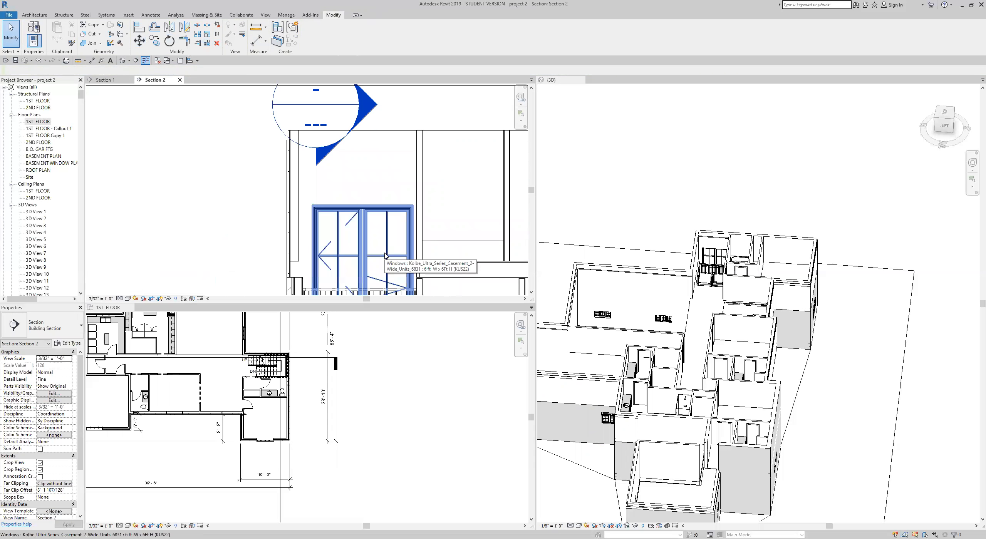
{"action": "scroll", "coordinate": [385, 255], "scroll_direction": "down", "scroll_amount": 1}
{"action": "scroll", "coordinate": [393, 251], "scroll_direction": "down", "scroll_amount": 1}
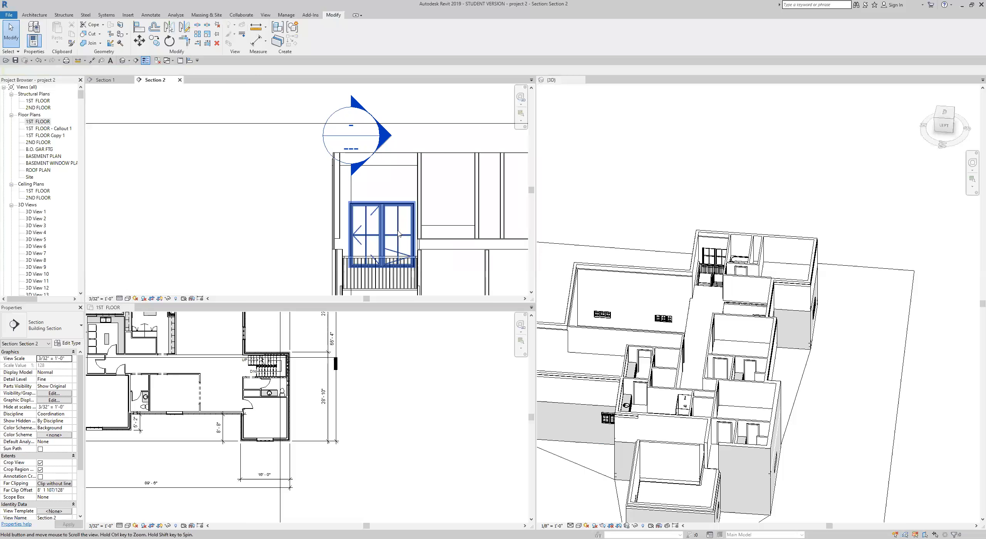
{"action": "left_click", "coordinate": [154, 40]}
{"action": "scroll", "coordinate": [384, 228], "scroll_direction": "up", "scroll_amount": 2}
{"action": "scroll", "coordinate": [384, 228], "scroll_direction": "down", "scroll_amount": 2}
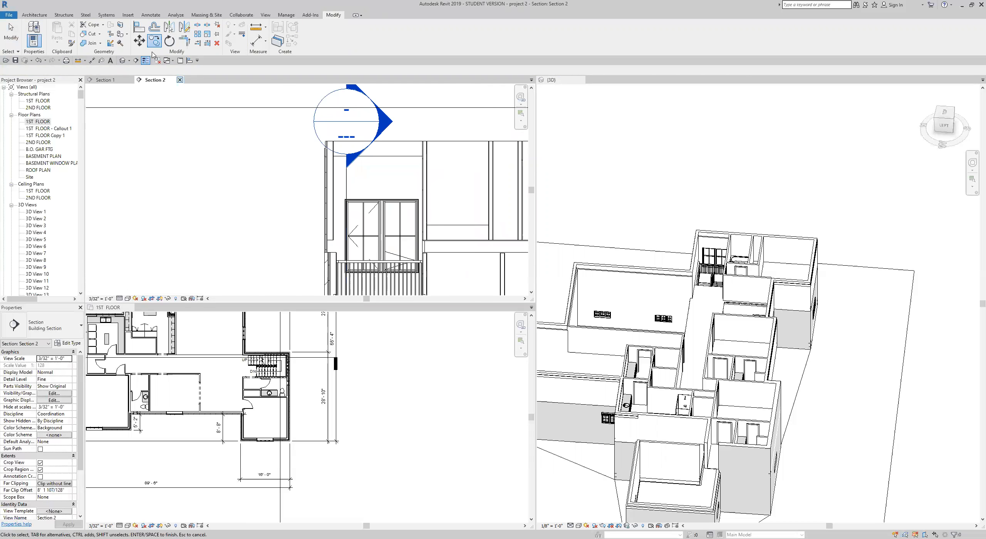
{"action": "left_click", "coordinate": [368, 229]}
{"action": "key", "text": "Return"}
{"action": "scroll", "coordinate": [353, 269], "scroll_direction": "up", "scroll_amount": 5}
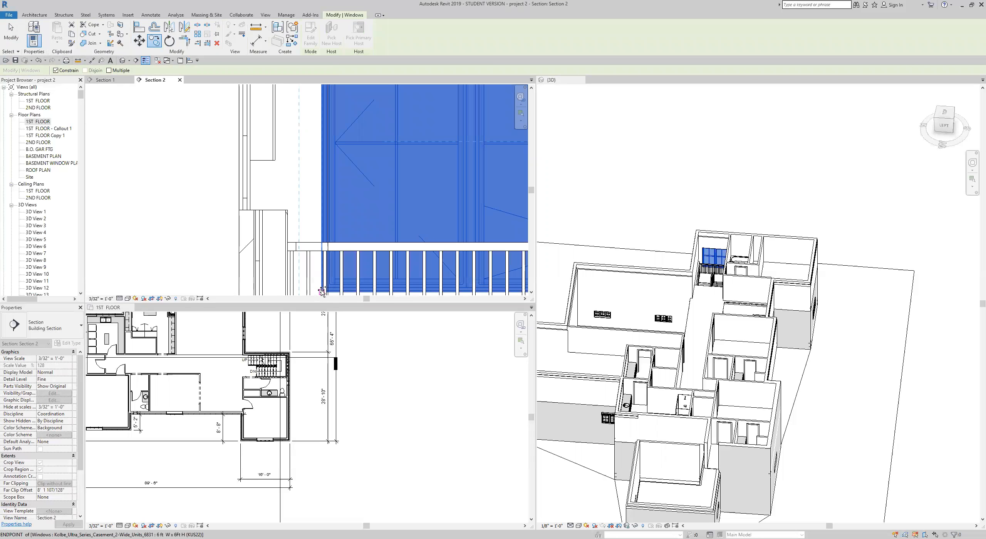
{"action": "scroll", "coordinate": [318, 297], "scroll_direction": "down", "scroll_amount": 2}
{"action": "scroll", "coordinate": [334, 157], "scroll_direction": "up", "scroll_amount": 2}
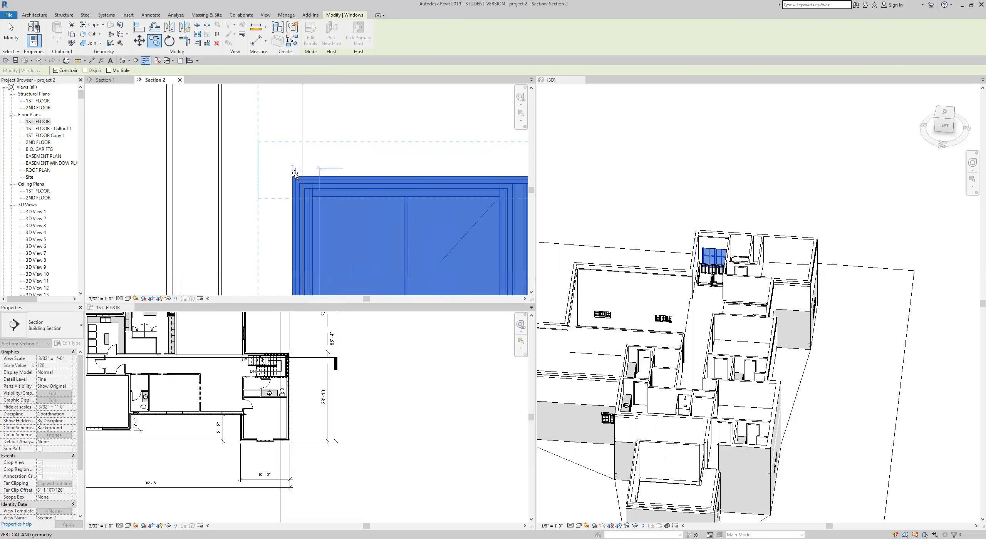
{"action": "left_click", "coordinate": [293, 205]}
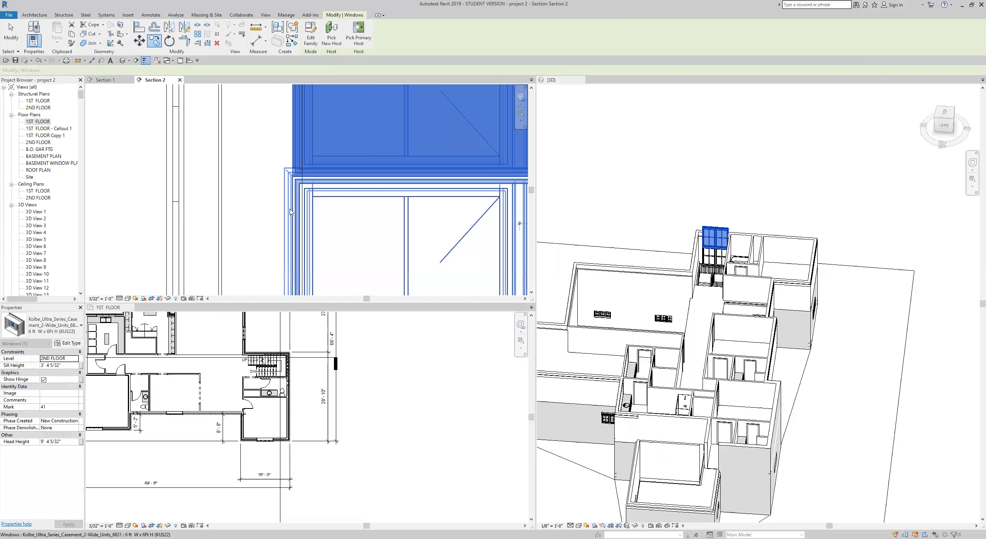
{"action": "scroll", "coordinate": [291, 212], "scroll_direction": "down", "scroll_amount": 2}
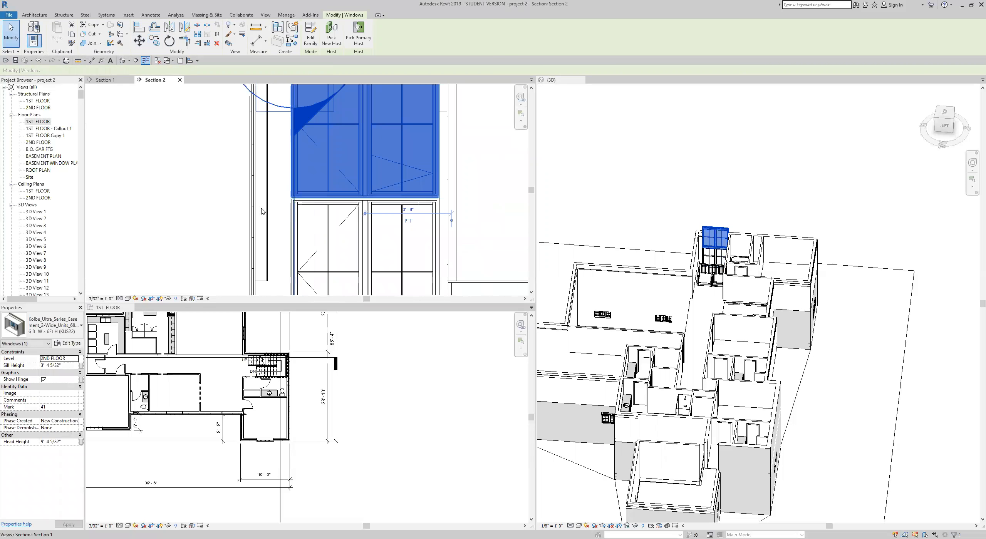
{"action": "left_click", "coordinate": [234, 212]}
{"action": "scroll", "coordinate": [301, 215], "scroll_direction": "down", "scroll_amount": 2}
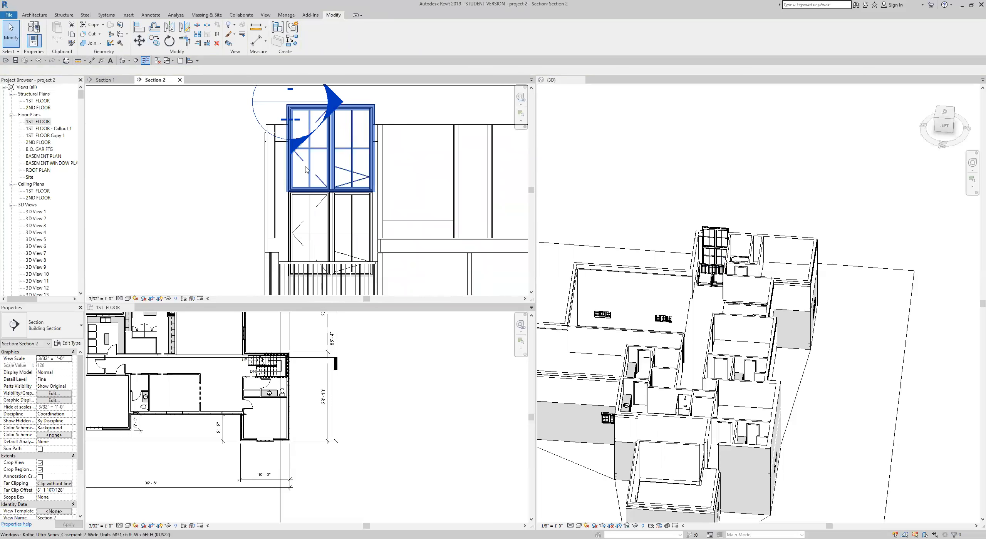
Open the FRONT ELEVATION view and examine the second-floor wall and window-head levels against the top of the stacked wall.
{"action": "scroll", "coordinate": [312, 195], "scroll_direction": "down", "scroll_amount": 6}
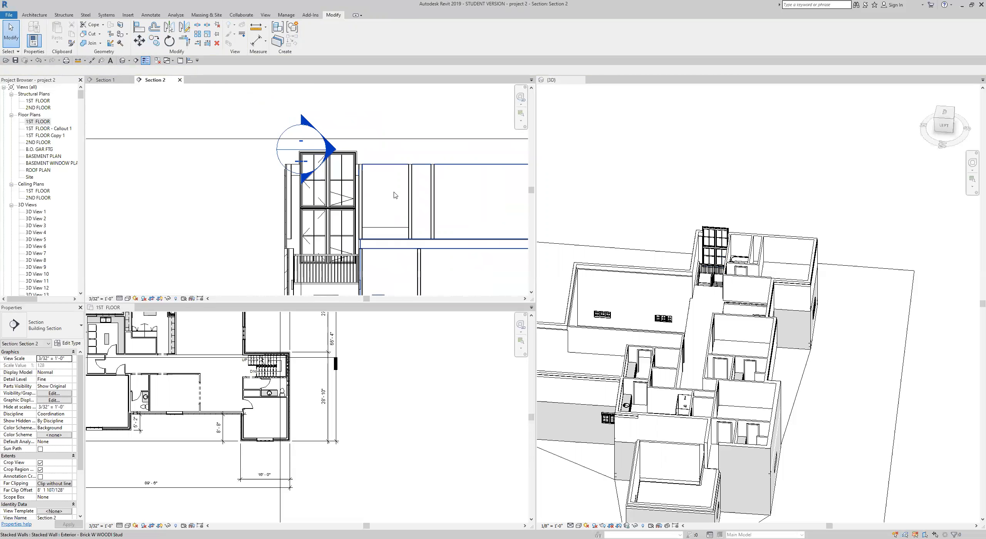
{"action": "scroll", "coordinate": [390, 199], "scroll_direction": "up", "scroll_amount": 4}
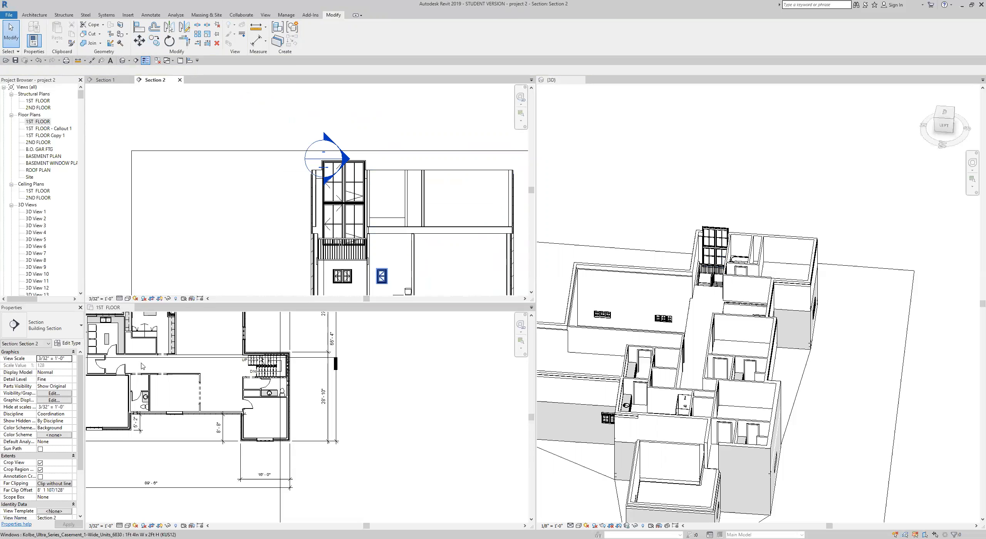
{"action": "scroll", "coordinate": [42, 174], "scroll_direction": "down", "scroll_amount": 3}
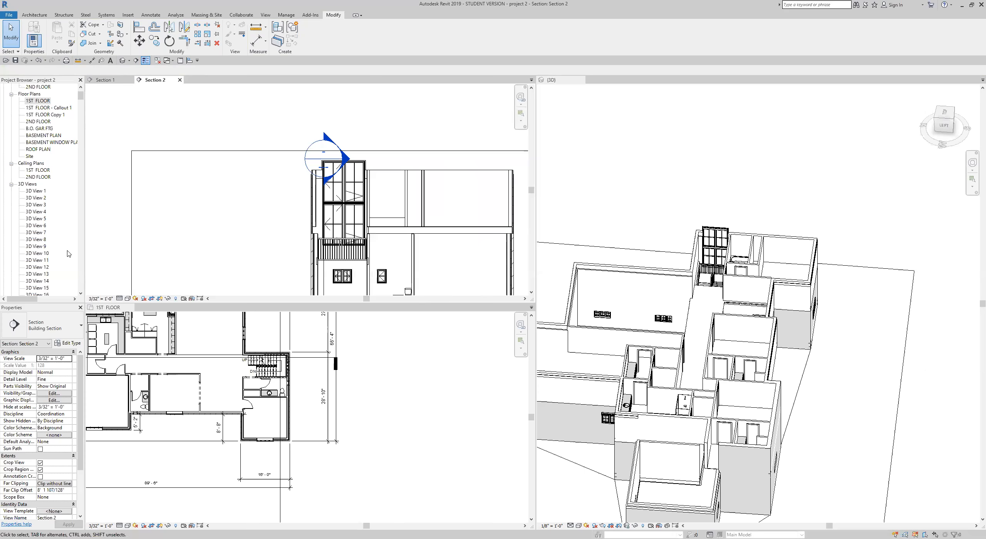
{"action": "scroll", "coordinate": [49, 262], "scroll_direction": "down", "scroll_amount": 4}
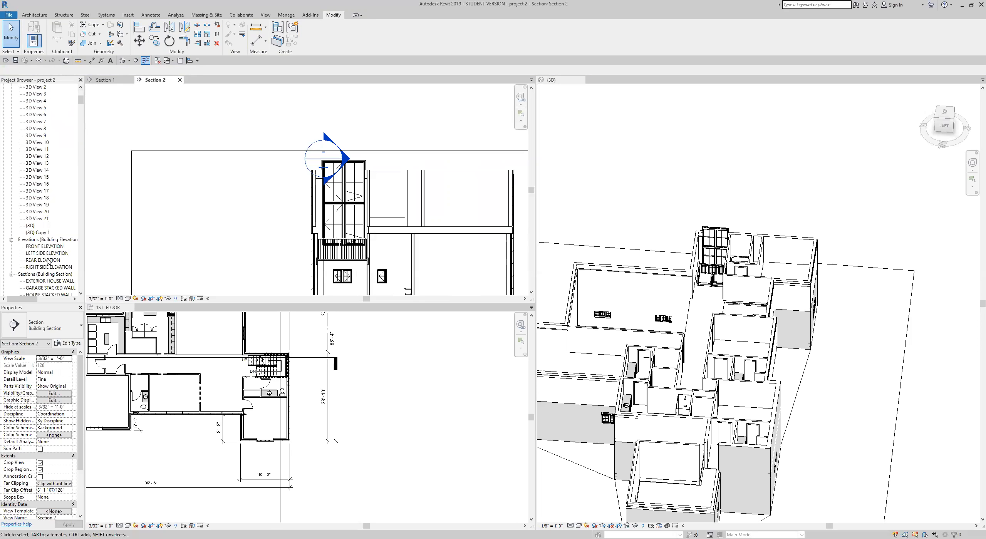
{"action": "left_click", "coordinate": [47, 247]}
{"action": "double_click", "coordinate": [47, 247]}
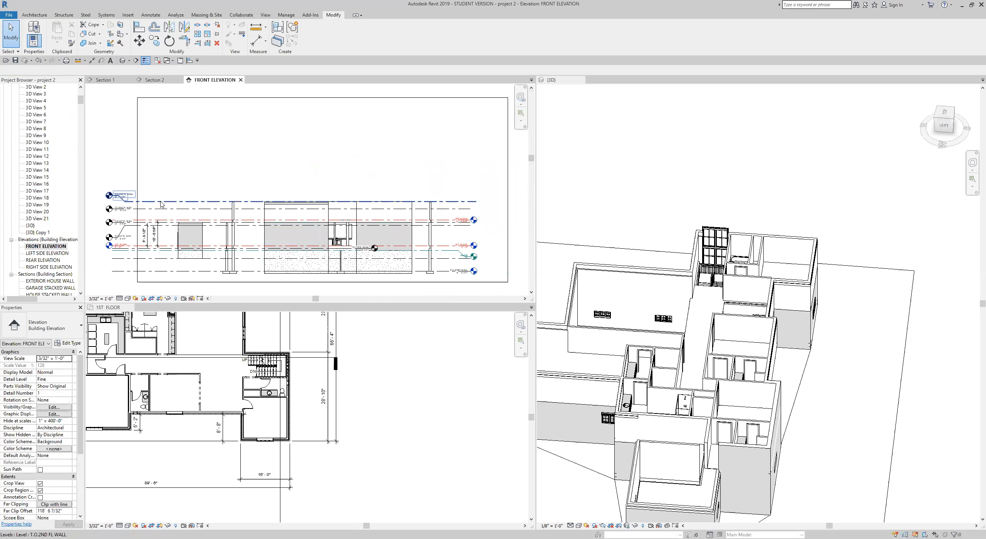
{"action": "scroll", "coordinate": [133, 211], "scroll_direction": "up", "scroll_amount": 3}
{"action": "middle_click_drag", "start_coordinate": [134, 214], "coordinate": [166, 217]}
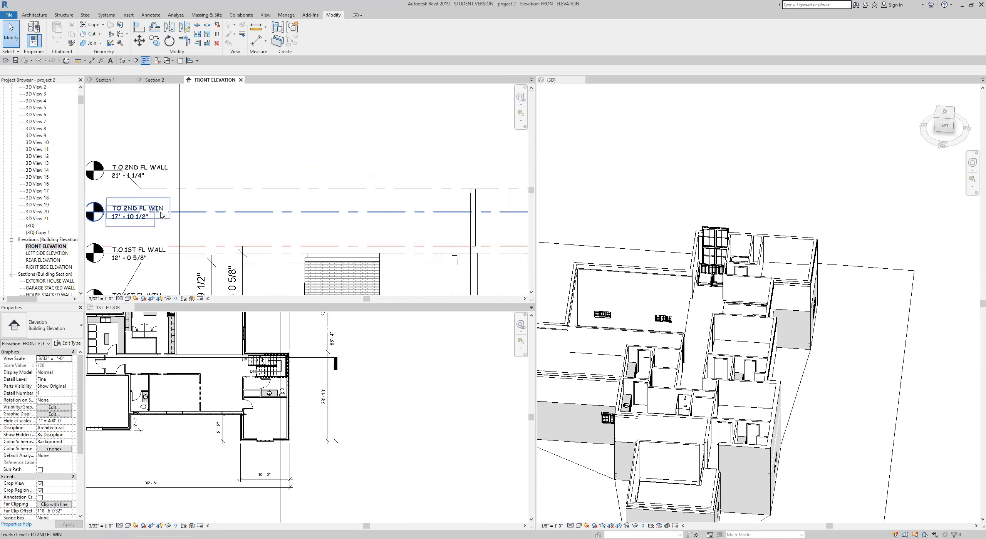
{"action": "scroll", "coordinate": [161, 215], "scroll_direction": "down", "scroll_amount": 5}
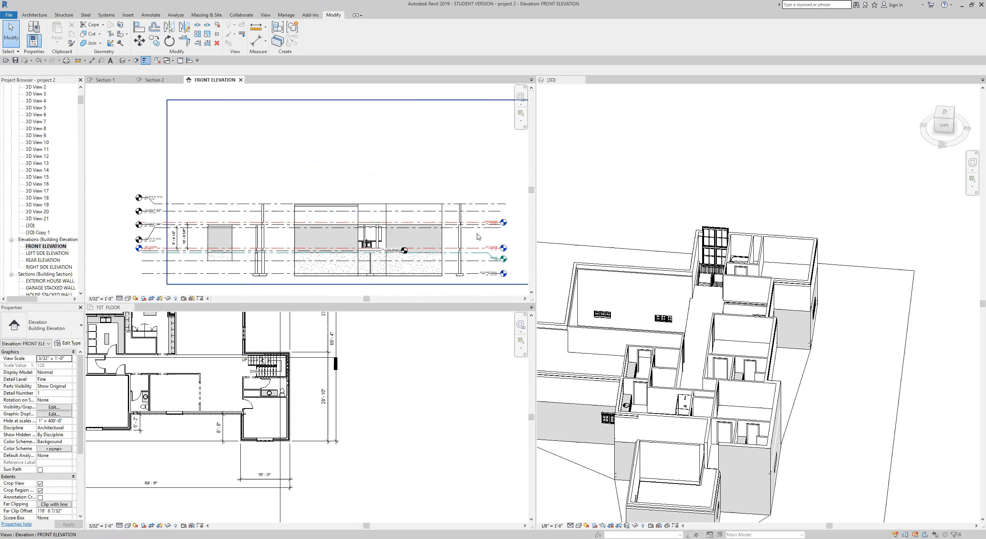
{"action": "scroll", "coordinate": [361, 206], "scroll_direction": "up", "scroll_amount": 1}
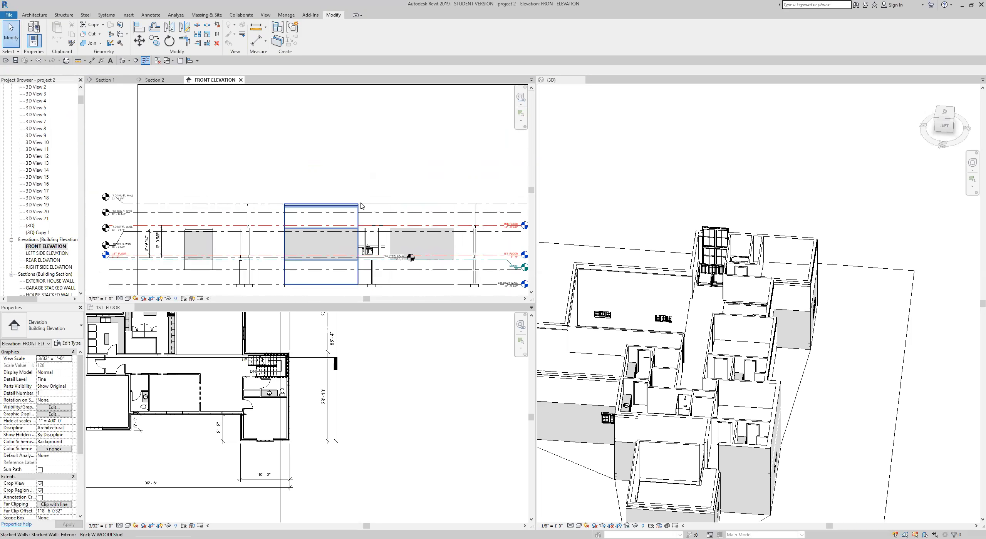
{"action": "scroll", "coordinate": [361, 206], "scroll_direction": "up", "scroll_amount": 5}
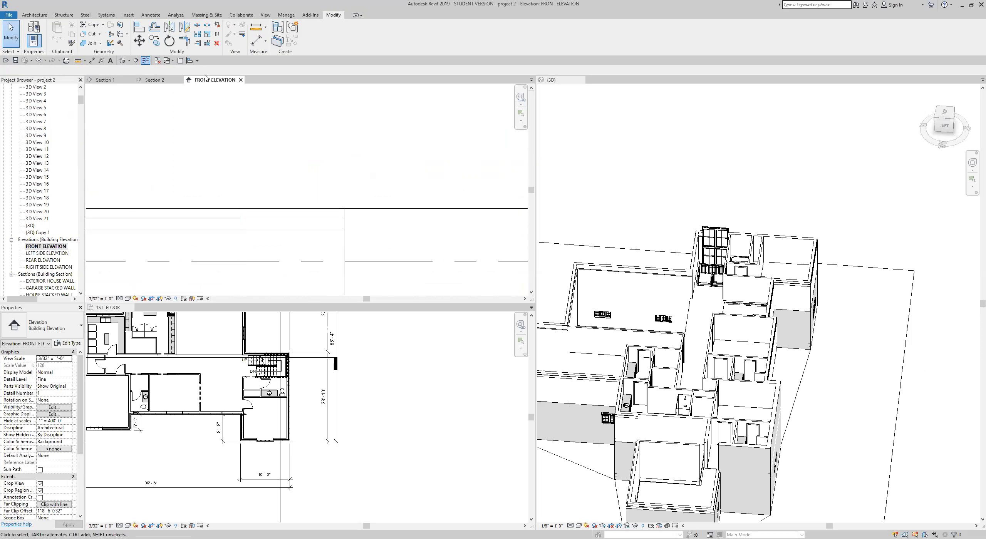
Move the TO 2ND FL WIN level up to 19' 10 3/4", aligning it with the lower trim line near the wall top.
{"action": "left_click", "coordinate": [312, 265]}
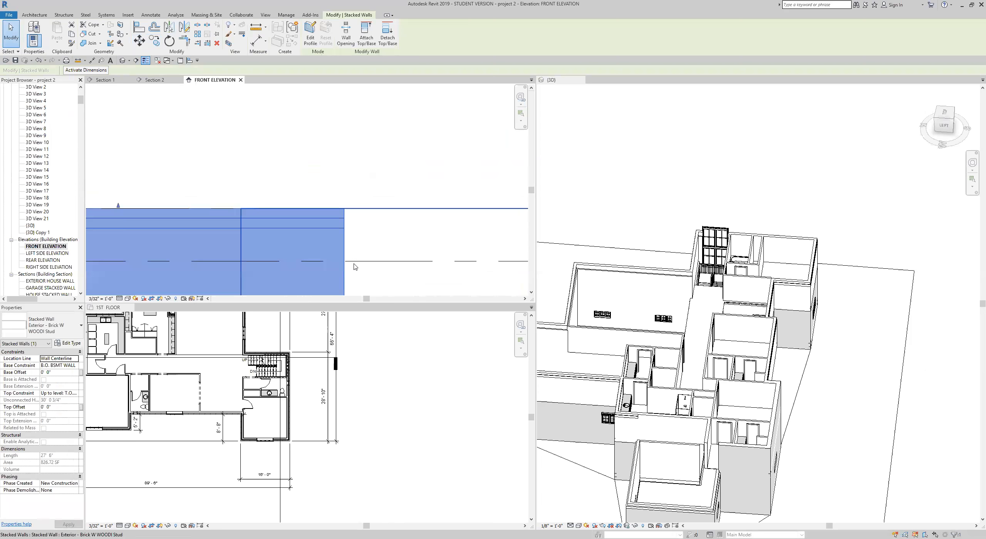
{"action": "scroll", "coordinate": [197, 269], "scroll_direction": "down", "scroll_amount": 3}
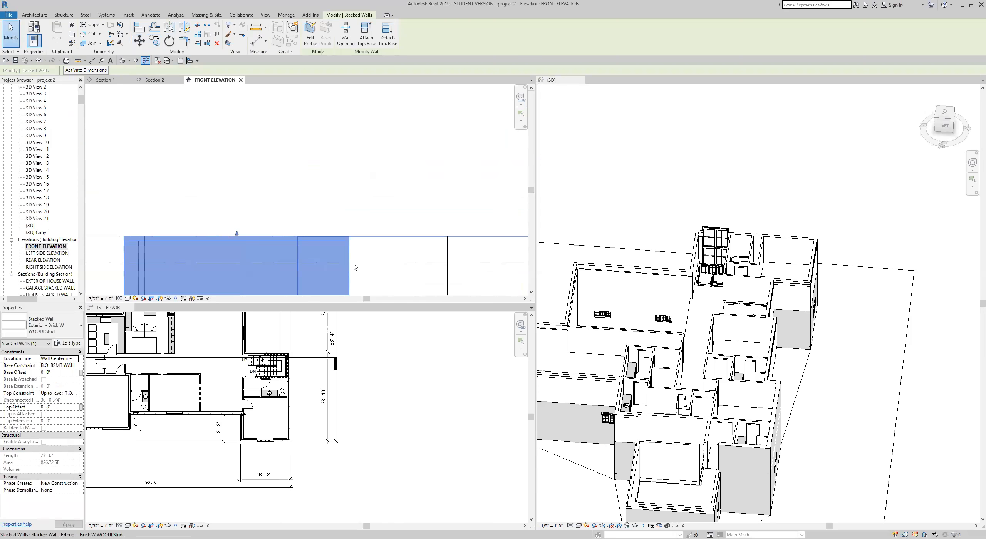
{"action": "left_click", "coordinate": [198, 268]}
{"action": "scroll", "coordinate": [197, 269], "scroll_direction": "up", "scroll_amount": 2}
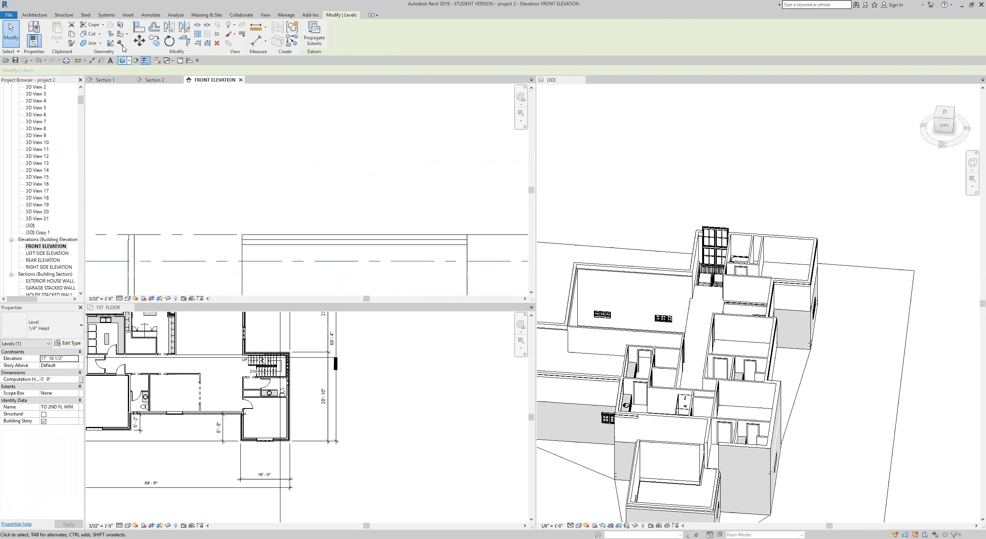
{"action": "left_click", "coordinate": [140, 40]}
{"action": "left_click", "coordinate": [262, 251]}
{"action": "left_click", "coordinate": [262, 246]}
{"action": "scroll", "coordinate": [262, 246], "scroll_direction": "down", "scroll_amount": 1}
{"action": "scroll", "coordinate": [261, 246], "scroll_direction": "down", "scroll_amount": 3}
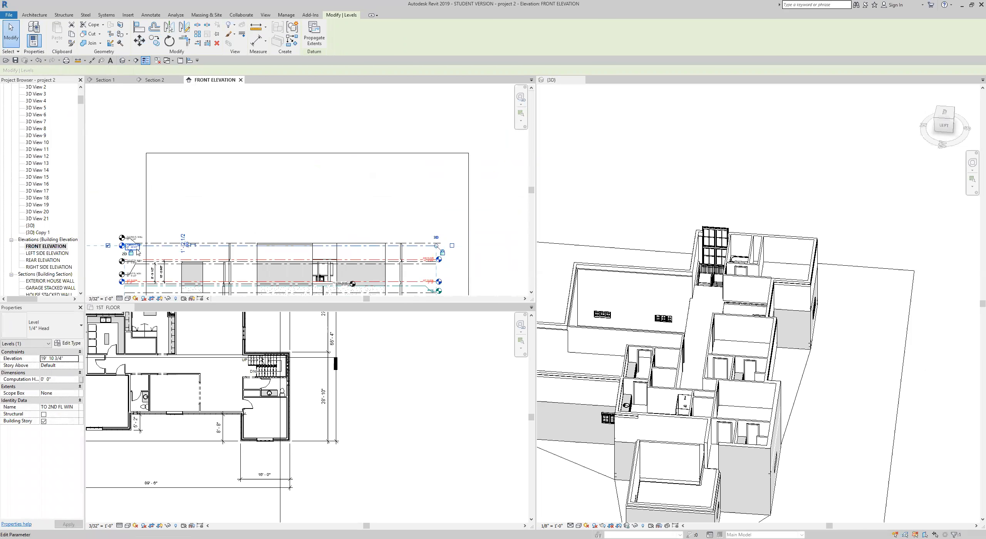
{"action": "scroll", "coordinate": [138, 252], "scroll_direction": "up", "scroll_amount": 5}
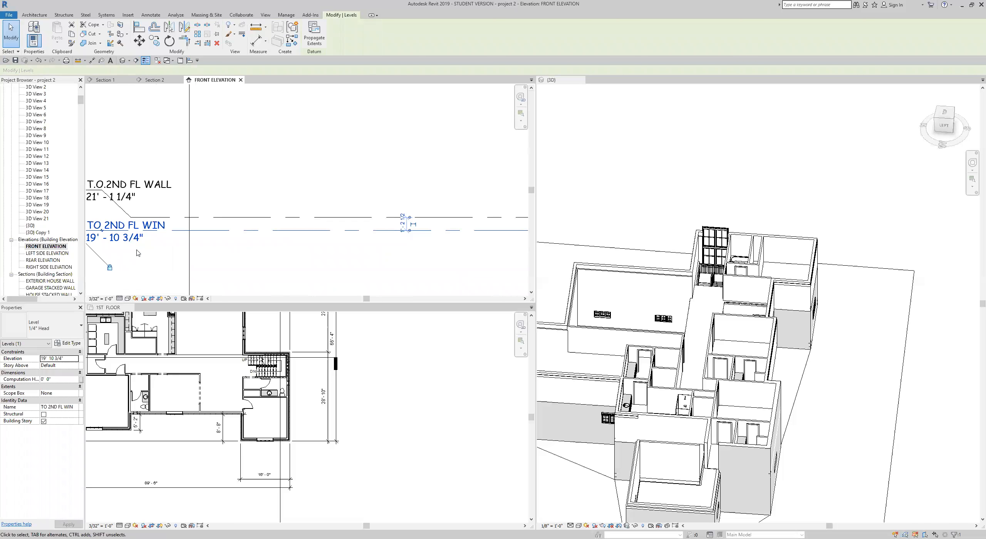
{"action": "scroll", "coordinate": [137, 252], "scroll_direction": "down", "scroll_amount": 6}
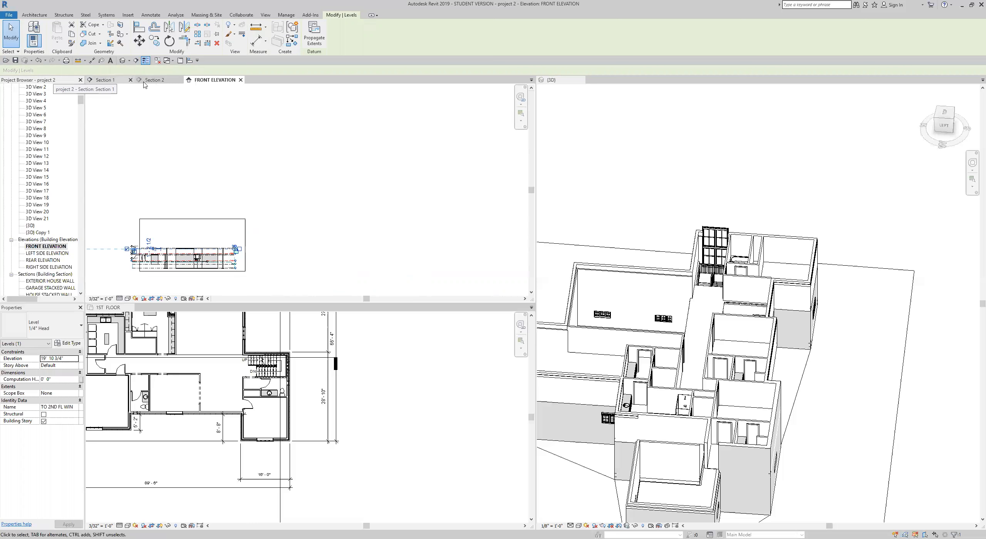
In Section 2, draw a horizontal detail line about 4' long from the exterior wall's top trim across the upper stacked window.
{"action": "left_click", "coordinate": [153, 80]}
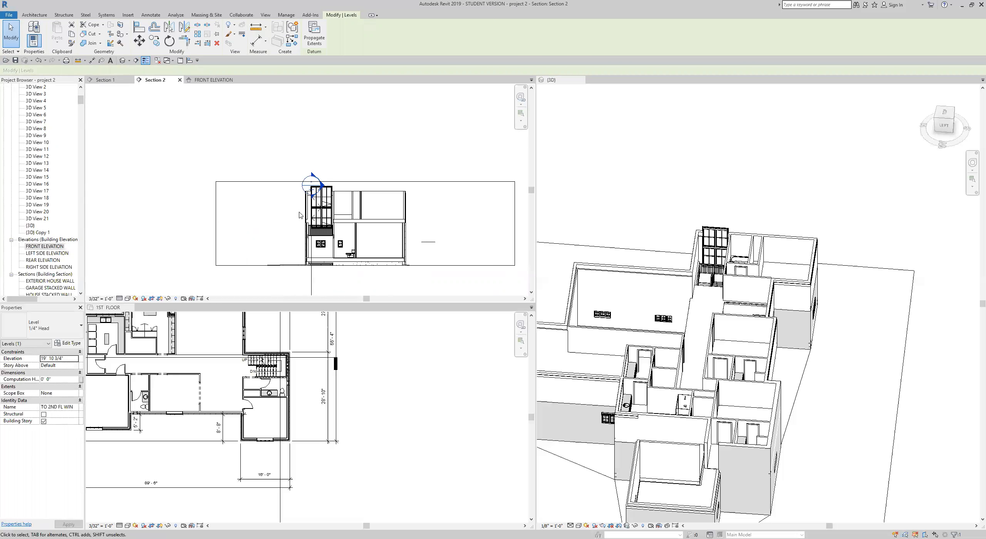
{"action": "scroll", "coordinate": [385, 240], "scroll_direction": "up", "scroll_amount": 3}
{"action": "scroll", "coordinate": [386, 237], "scroll_direction": "down", "scroll_amount": 2}
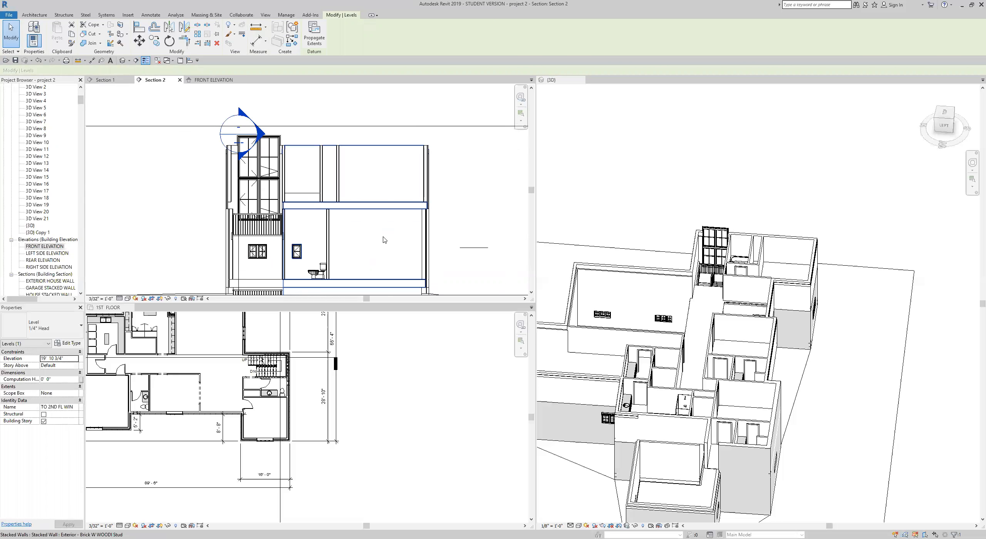
{"action": "scroll", "coordinate": [293, 168], "scroll_direction": "up", "scroll_amount": 3}
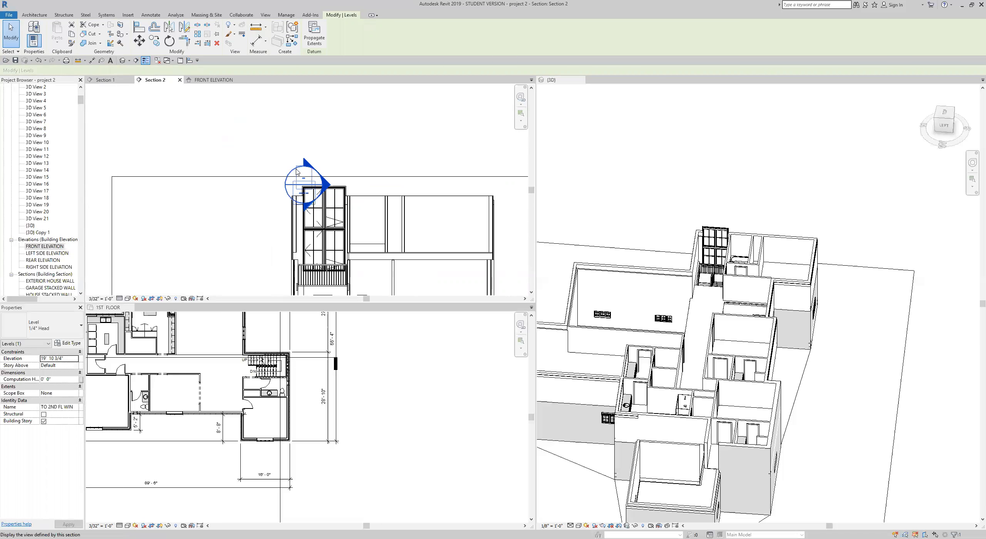
{"action": "scroll", "coordinate": [287, 219], "scroll_direction": "up", "scroll_amount": 4}
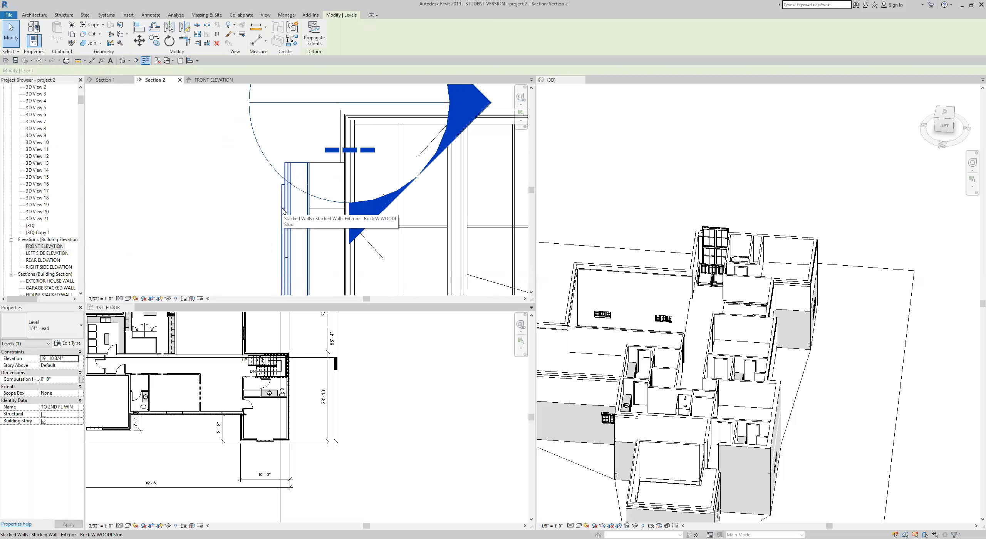
{"action": "left_click", "coordinate": [150, 15]}
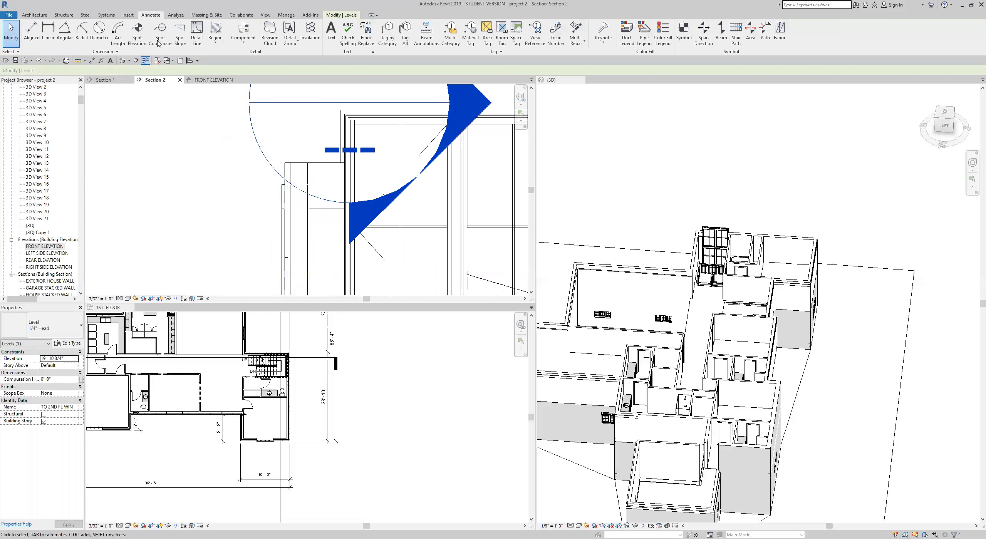
{"action": "left_click", "coordinate": [197, 36]}
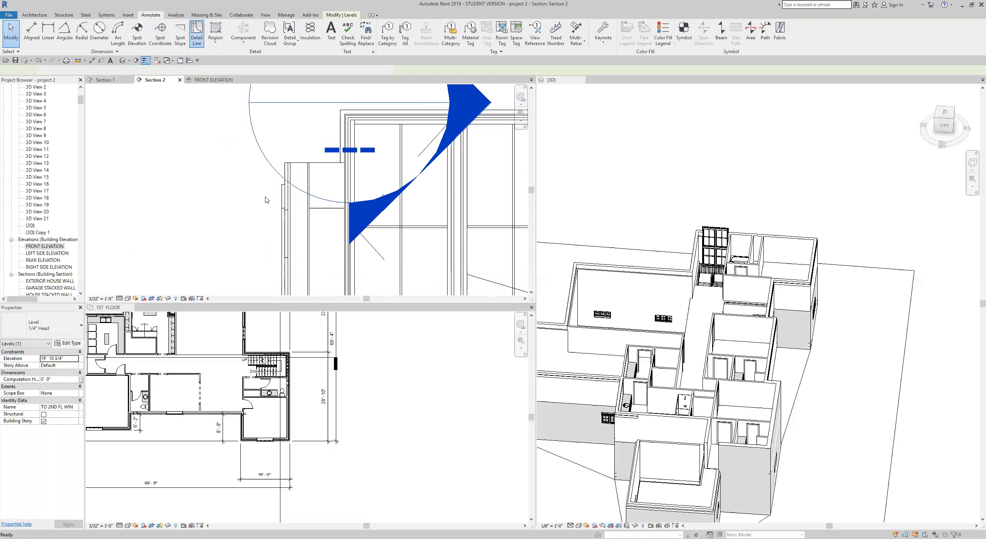
{"action": "left_click", "coordinate": [282, 208]}
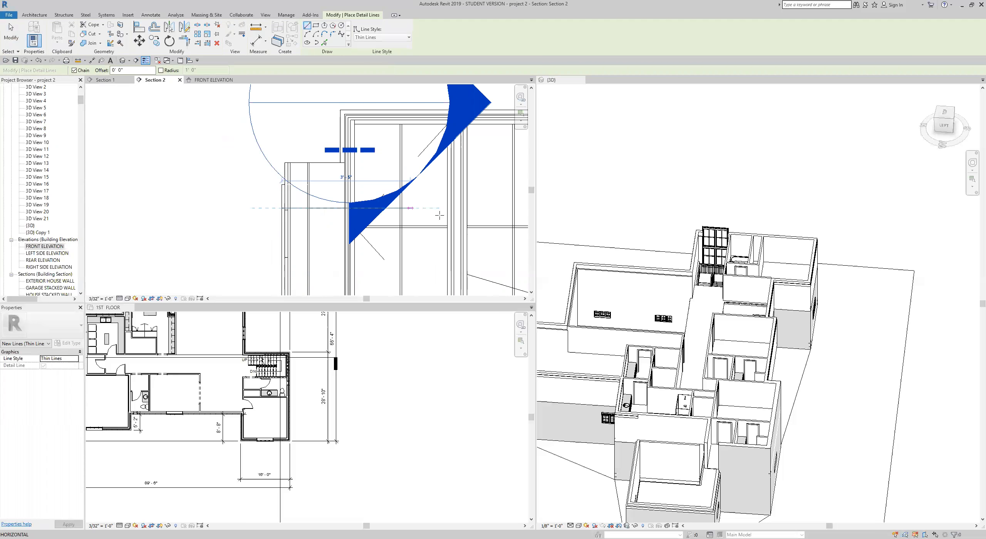
{"action": "scroll", "coordinate": [437, 208], "scroll_direction": "down", "scroll_amount": 1}
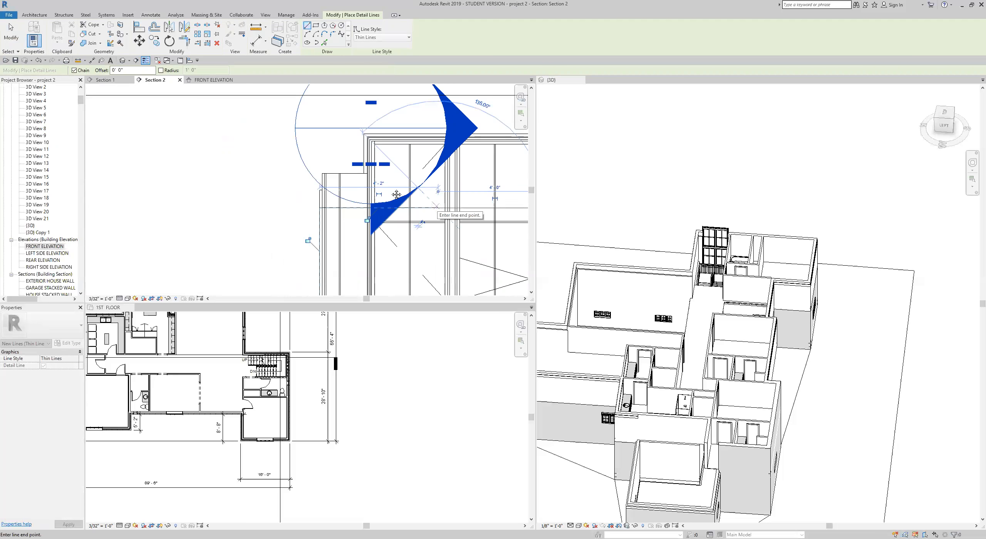
{"action": "middle_click_drag", "start_coordinate": [438, 207], "coordinate": [366, 175]}
{"action": "key", "text": "Escape"}
{"action": "key", "text": "Escape"}
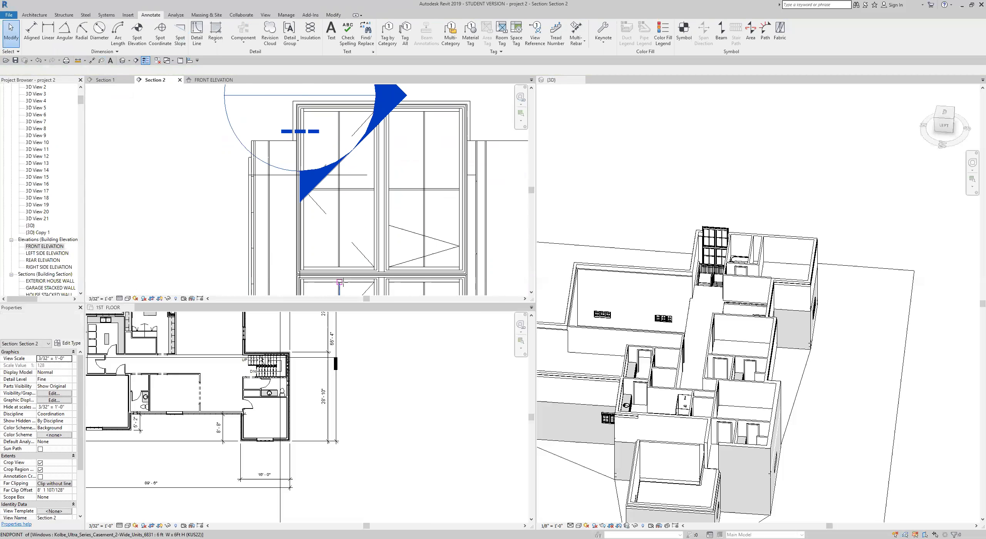
Measure the vertical distance from the joint between the two stacked windows up to the detail line.
{"action": "scroll", "coordinate": [343, 283], "scroll_direction": "up", "scroll_amount": 2}
{"action": "left_click", "coordinate": [287, 267]}
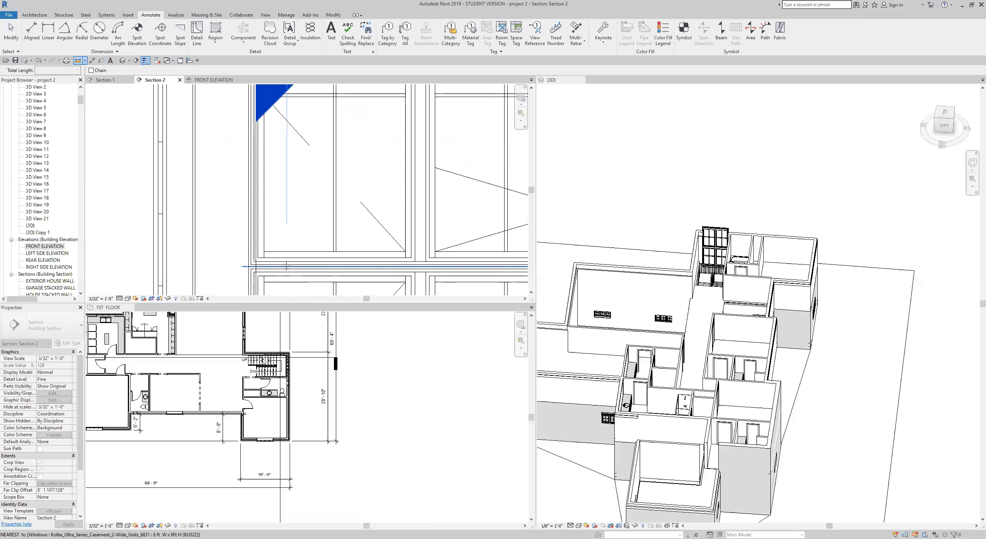
{"action": "scroll", "coordinate": [287, 266], "scroll_direction": "down", "scroll_amount": 2}
{"action": "left_click", "coordinate": [287, 176]}
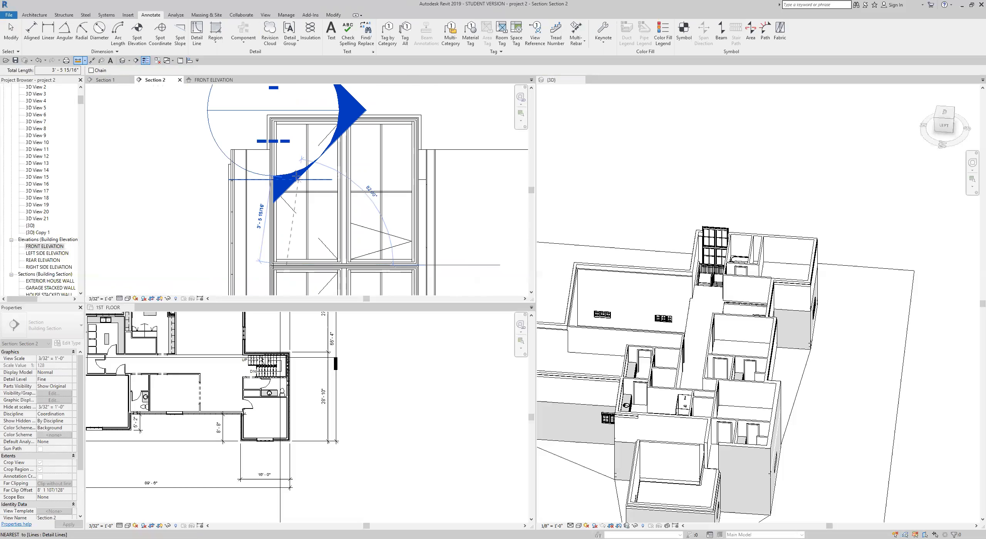
End the vertical measurement on the detail line and copy the measured length for sizing the upper window.
{"action": "scroll", "coordinate": [289, 175], "scroll_direction": "up", "scroll_amount": 3}
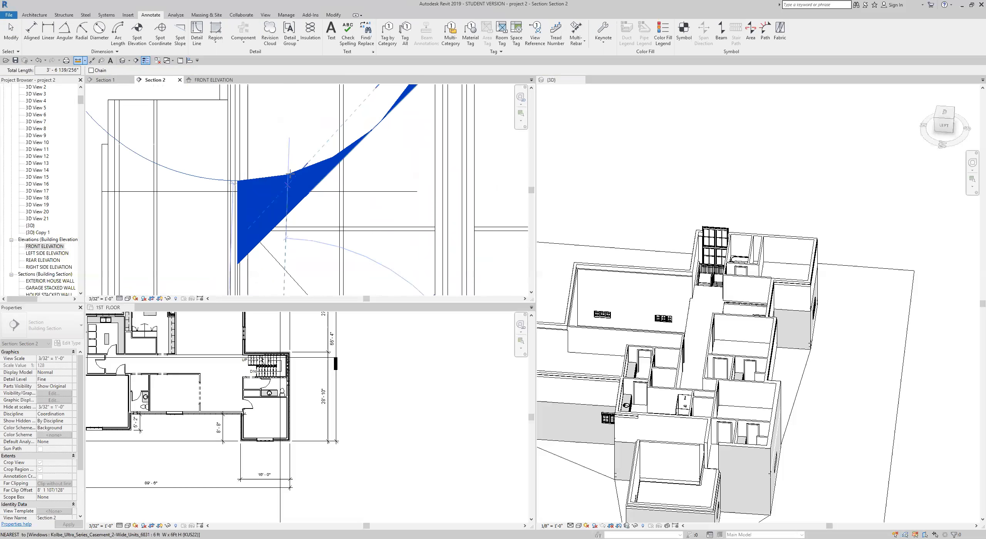
{"action": "left_click", "coordinate": [276, 190]}
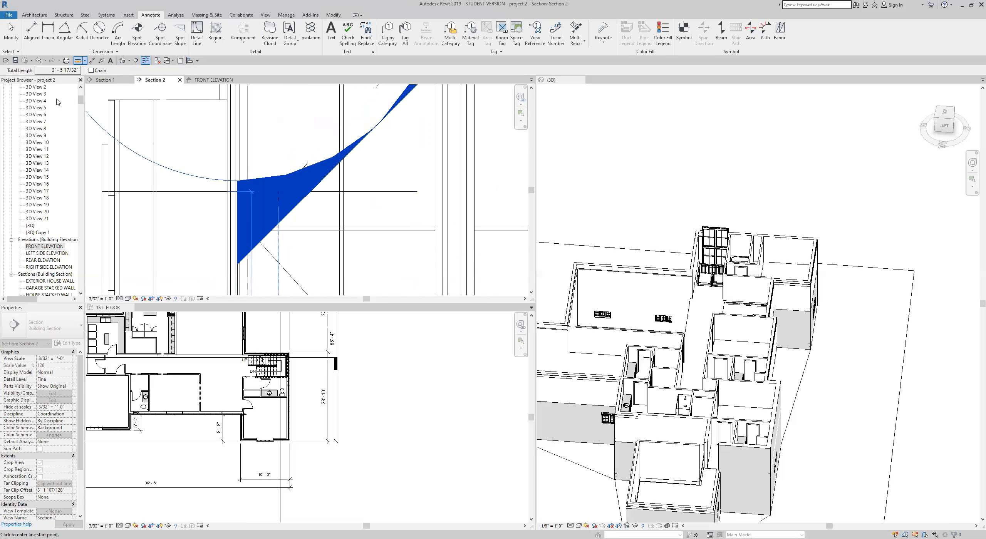
{"action": "left_click_drag", "start_coordinate": [50, 69], "coordinate": [79, 70]}
{"action": "key", "text": "ctrl+c"}
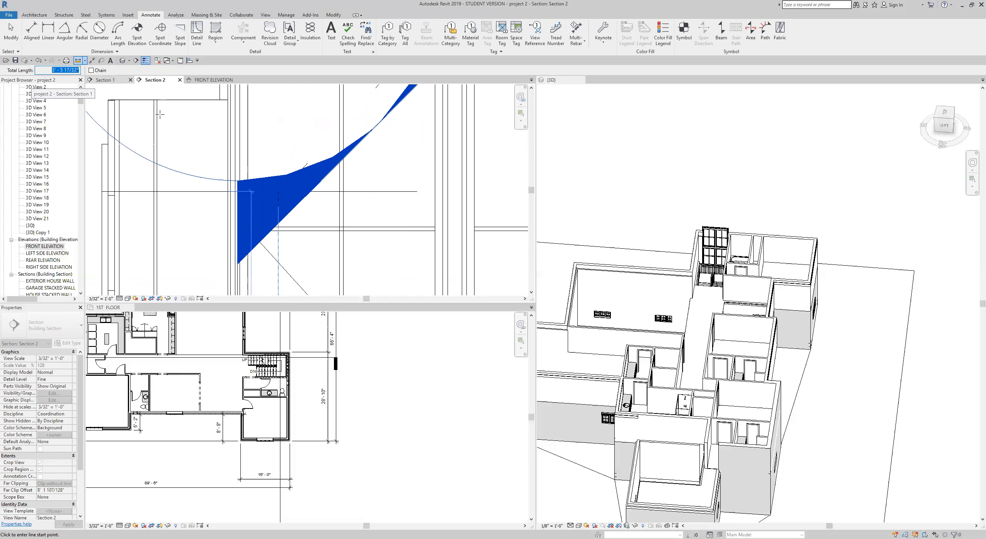
{"action": "scroll", "coordinate": [335, 228], "scroll_direction": "down", "scroll_amount": 5}
{"action": "scroll", "coordinate": [343, 238], "scroll_direction": "down", "scroll_amount": 1}
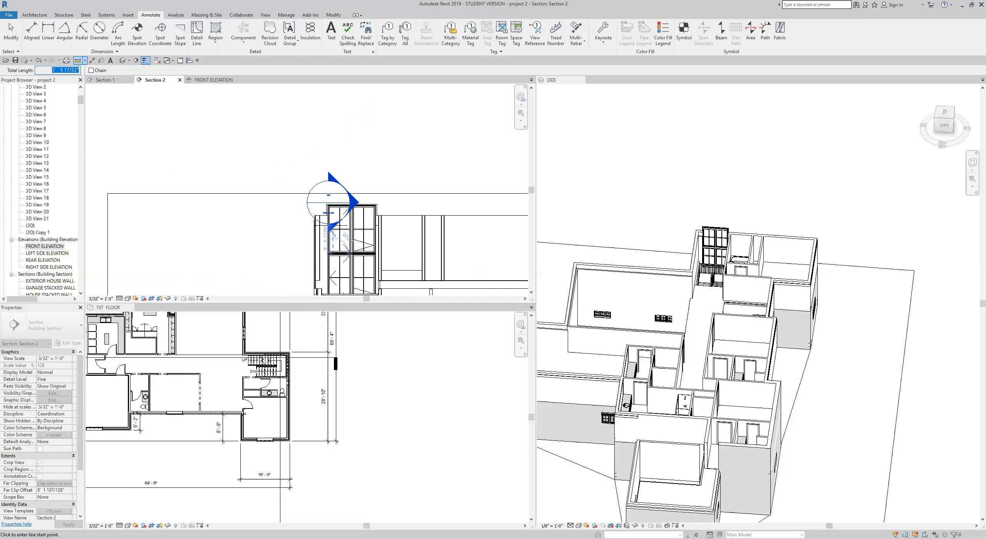
{"action": "left_click", "coordinate": [11, 31]}
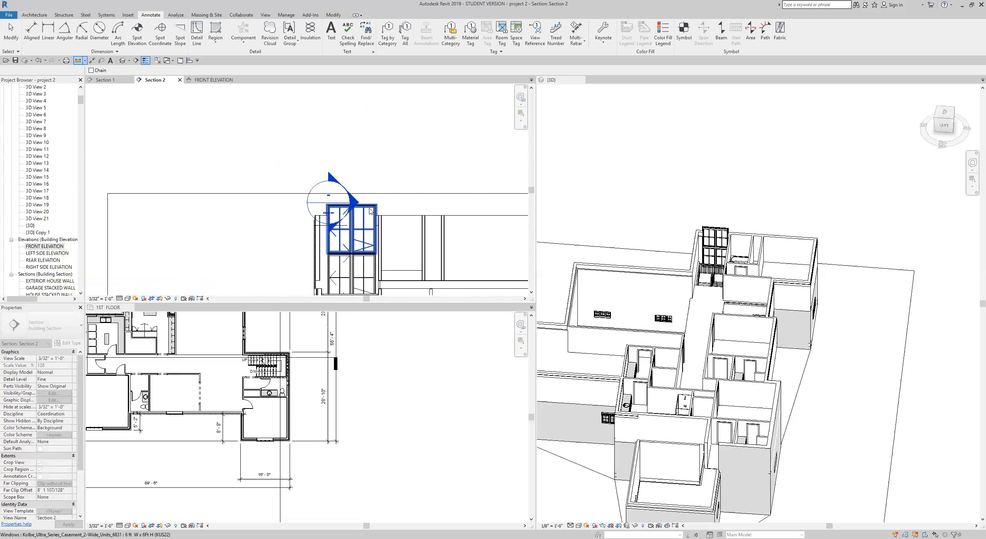
Duplicate the upper stacked window's type as 6 ft W x 3' - 5 17/32"Ft H (KUS22) 2.
{"action": "left_click", "coordinate": [370, 211]}
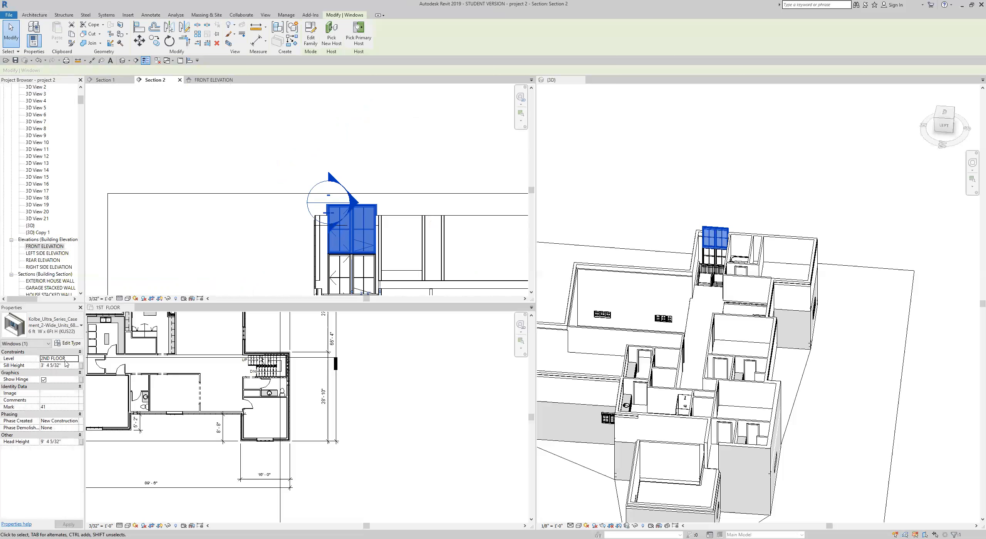
{"action": "left_click", "coordinate": [69, 343]}
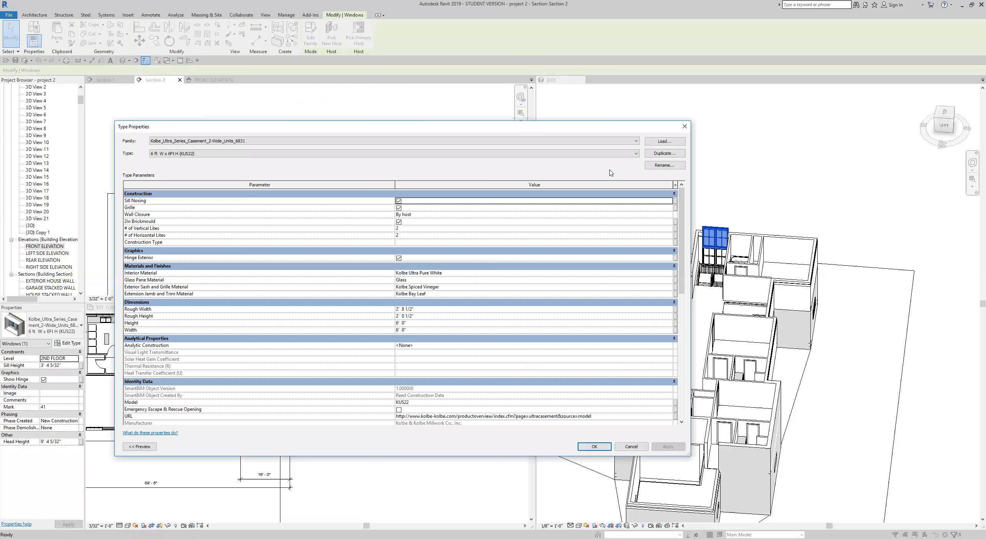
{"action": "left_click", "coordinate": [657, 153]}
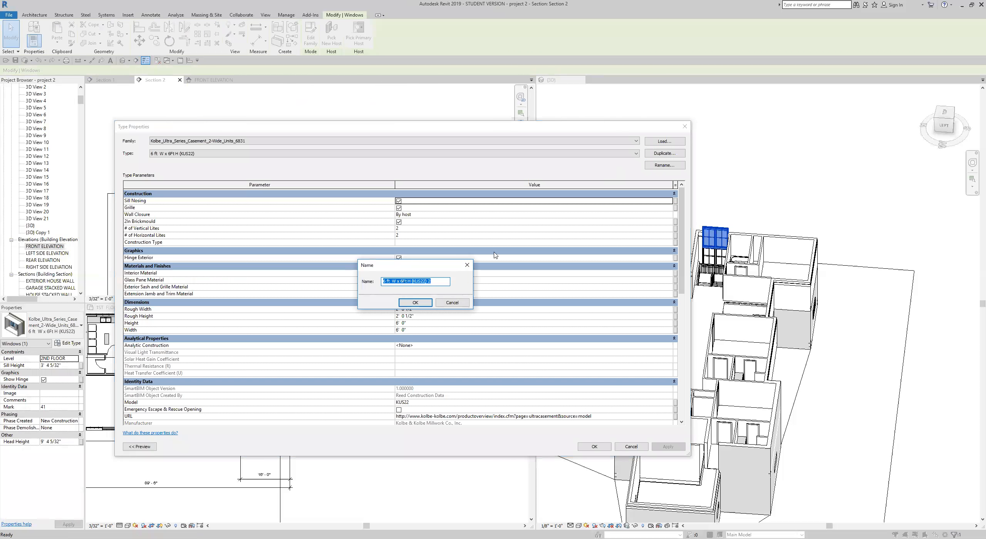
{"action": "left_click", "coordinate": [403, 281]}
{"action": "key", "text": "BackSpace"}
{"action": "key", "text": "ctrl+v"}
{"action": "left_click", "coordinate": [416, 303]}
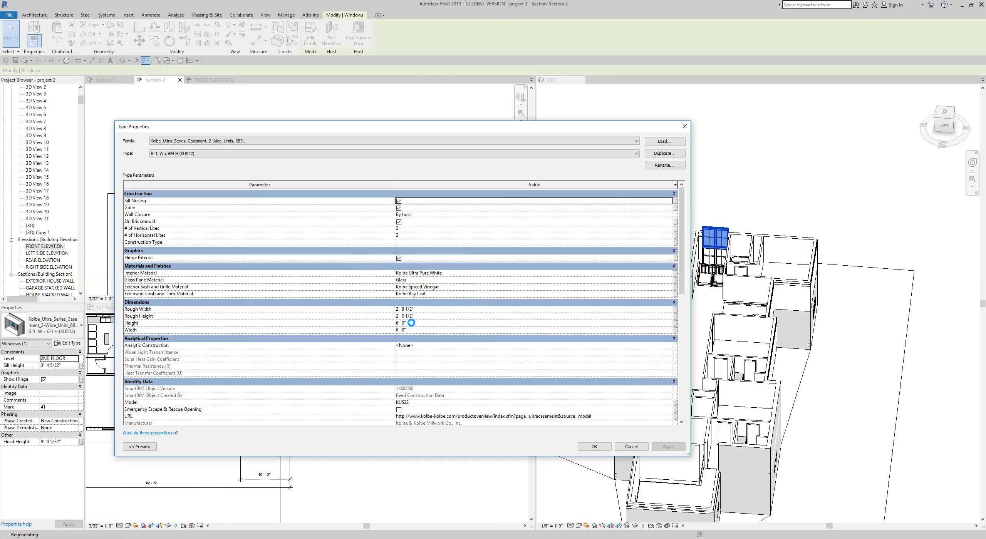
Set the new window type's height to 3' 5 17/32" and apply it to the upper stacked window.
{"action": "left_click", "coordinate": [412, 323]}
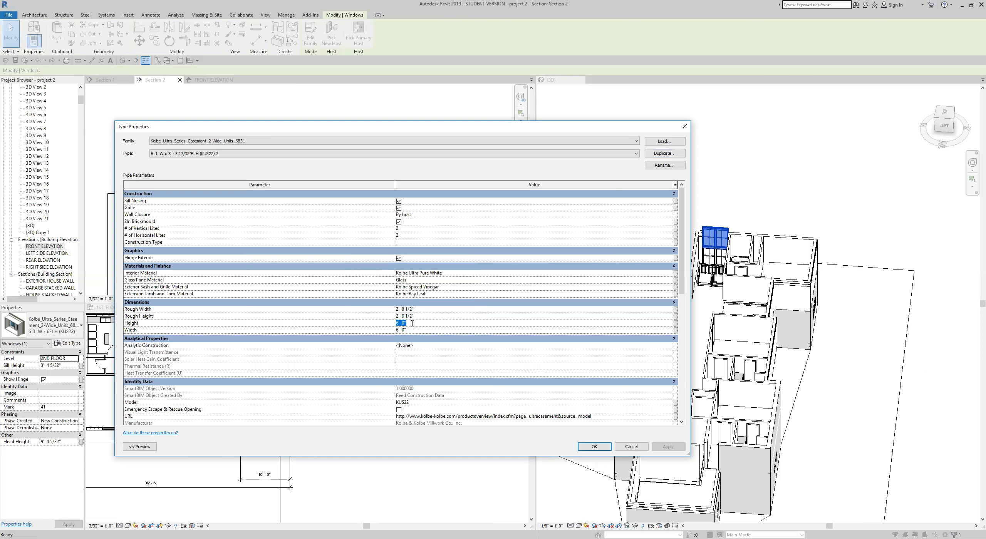
{"action": "type", "text": "3' 5 17/32\""}
{"action": "left_click", "coordinate": [593, 448]}
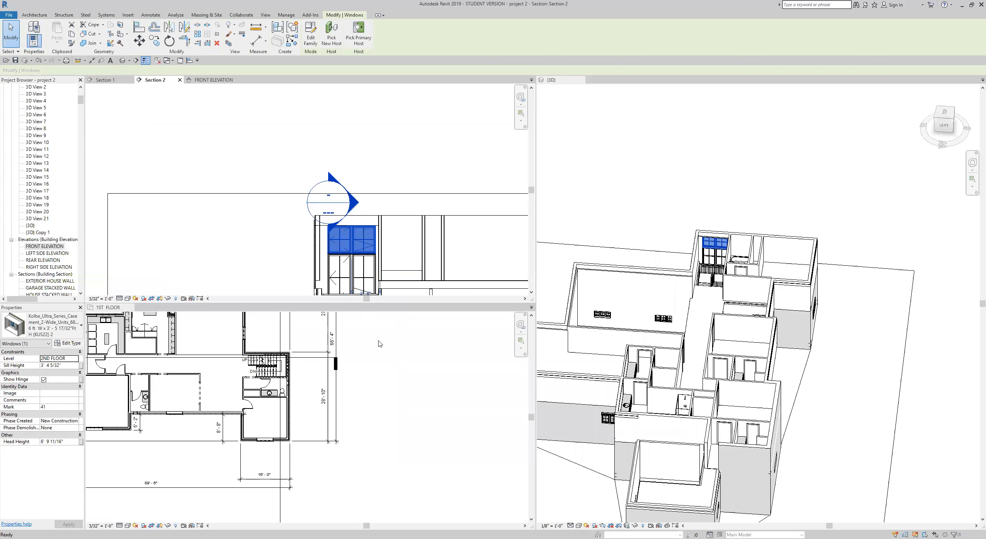
{"action": "scroll", "coordinate": [725, 261], "scroll_direction": "up", "scroll_amount": 5}
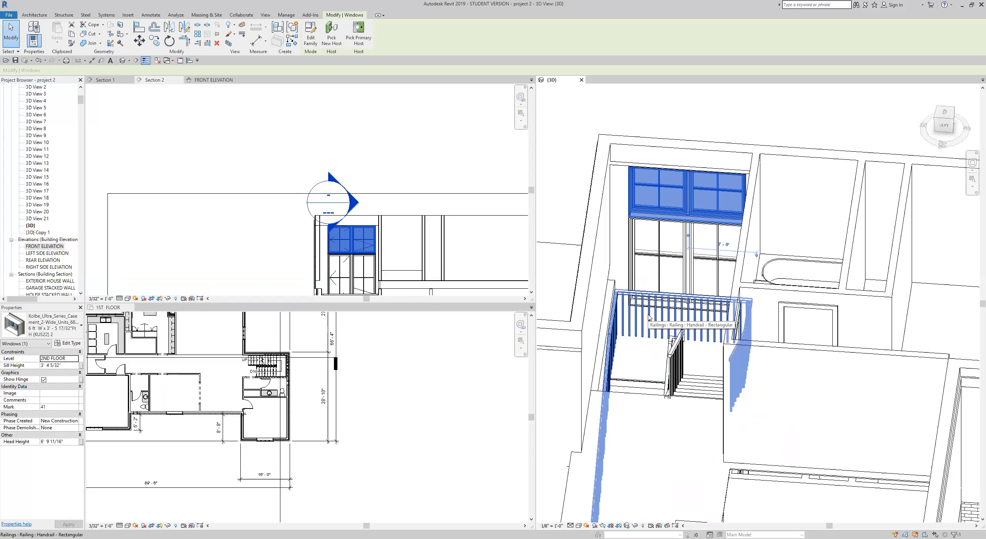
{"action": "double_click", "coordinate": [644, 316]}
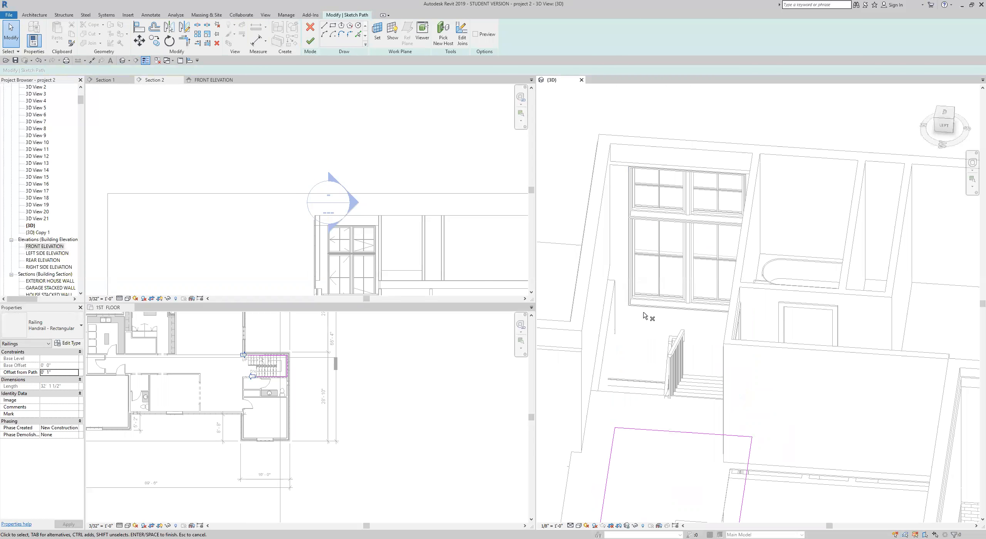
{"action": "scroll", "coordinate": [648, 317], "scroll_direction": "down", "scroll_amount": 3}
{"action": "scroll", "coordinate": [650, 317], "scroll_direction": "up", "scroll_amount": 2}
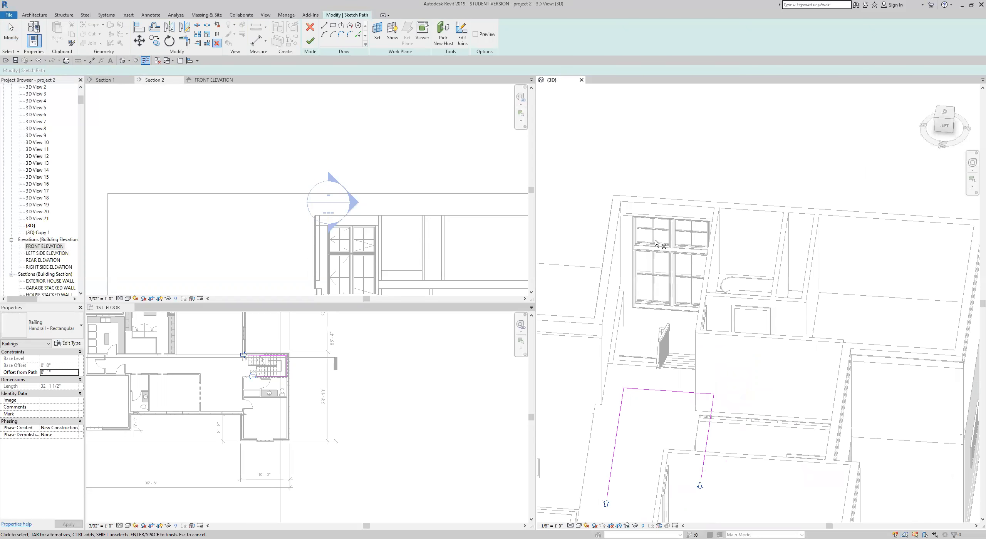
{"action": "scroll", "coordinate": [656, 221], "scroll_direction": "up", "scroll_amount": 2}
{"action": "scroll", "coordinate": [652, 250], "scroll_direction": "down", "scroll_amount": 3}
{"action": "middle_click_drag", "start_coordinate": [654, 289], "coordinate": [617, 267]}
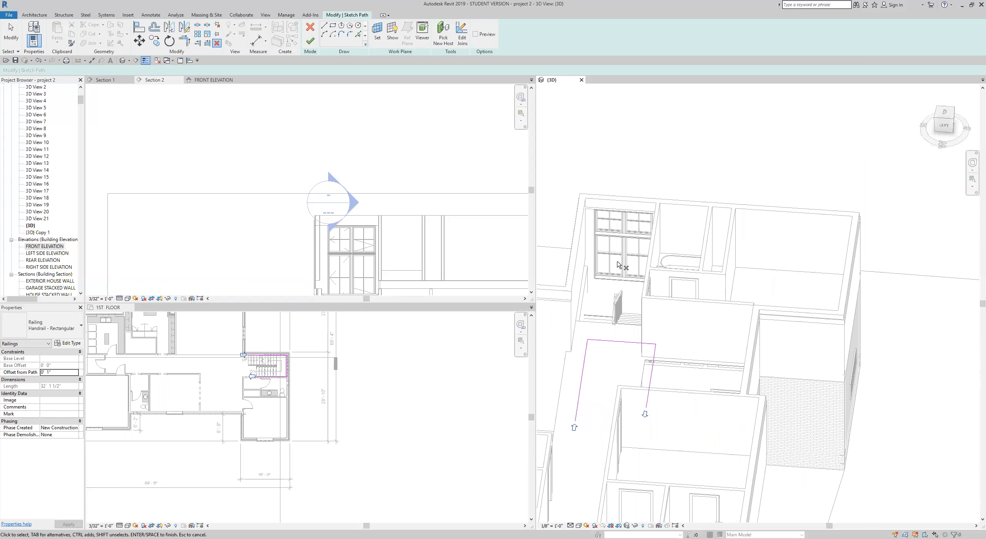
{"action": "scroll", "coordinate": [619, 265], "scroll_direction": "down", "scroll_amount": 2}
{"action": "scroll", "coordinate": [455, 358], "scroll_direction": "down", "scroll_amount": 3}
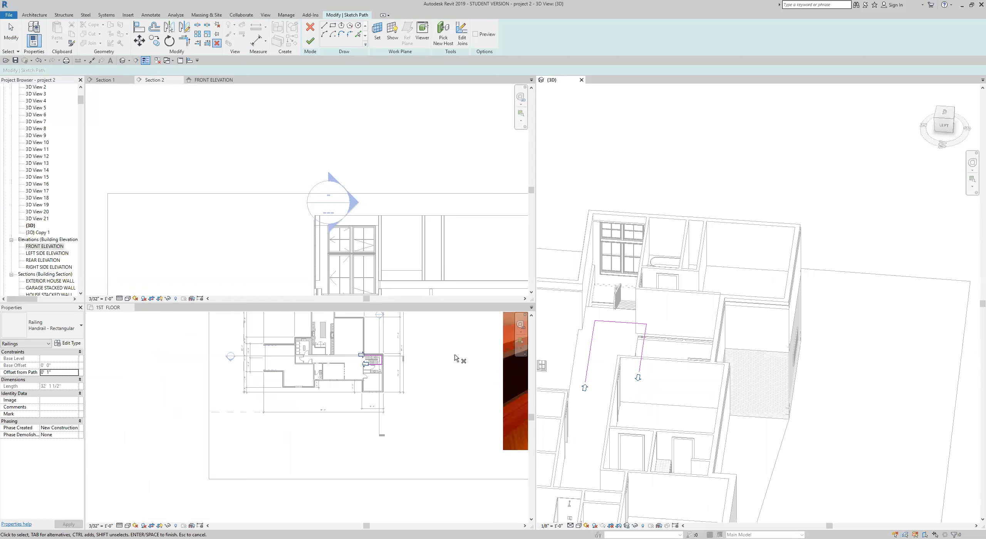
{"action": "scroll", "coordinate": [455, 358], "scroll_direction": "up", "scroll_amount": 2}
{"action": "scroll", "coordinate": [443, 237], "scroll_direction": "down", "scroll_amount": 2}
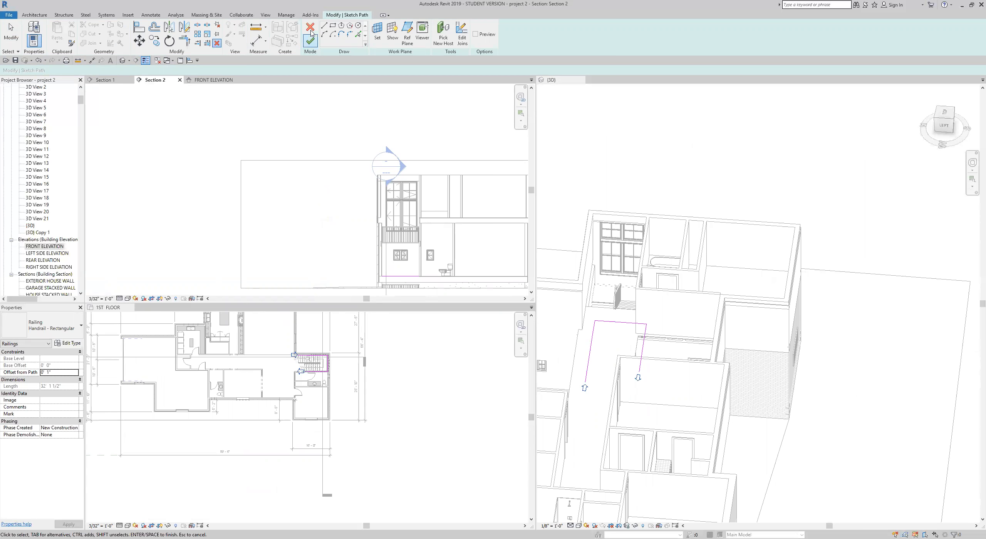
{"action": "left_click", "coordinate": [311, 33]}
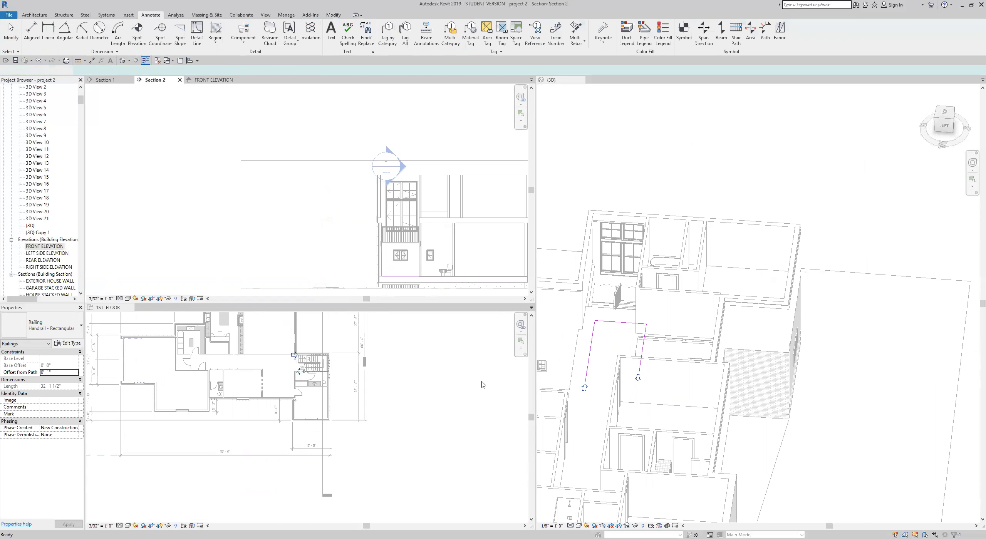
{"action": "key", "text": "Escape"}
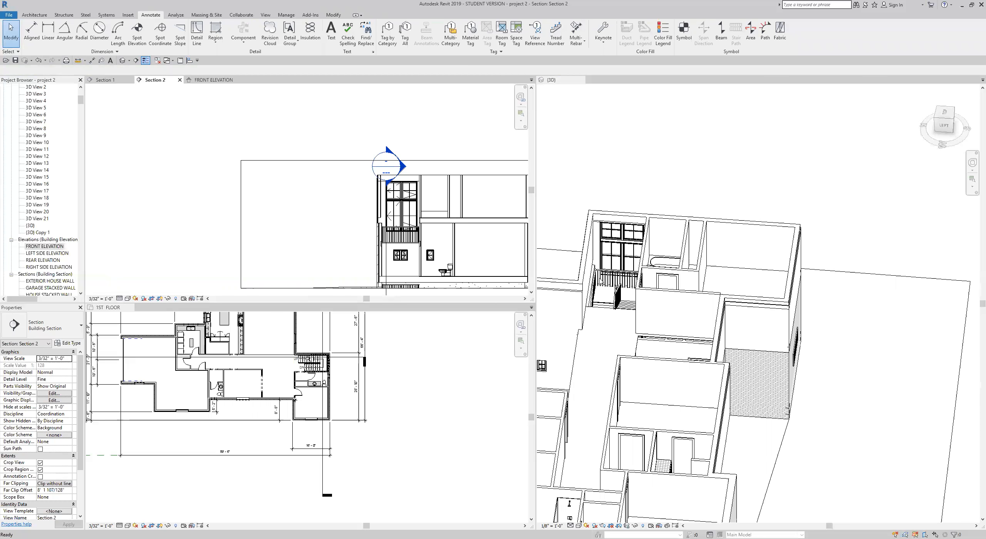
Examine the two stacked stairwell windows in Section 2 against the wall top, landing railing and small windows below.
{"action": "scroll", "coordinate": [384, 200], "scroll_direction": "up", "scroll_amount": 2}
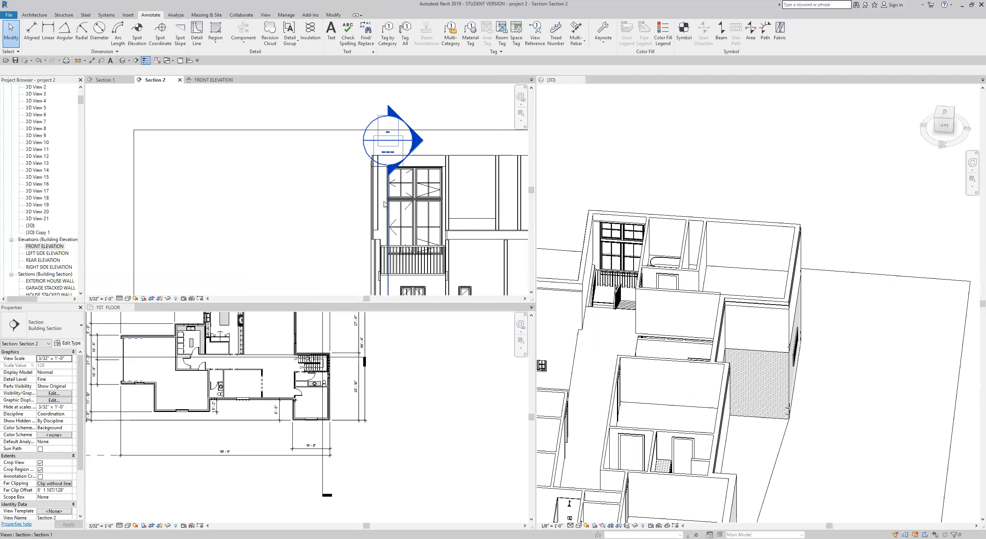
{"action": "scroll", "coordinate": [427, 202], "scroll_direction": "down", "scroll_amount": 1}
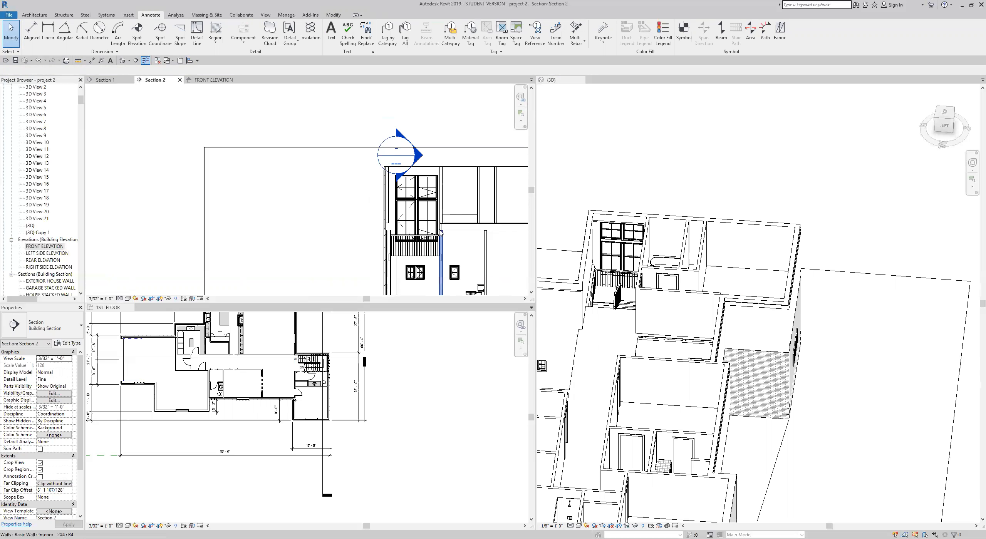
{"action": "scroll", "coordinate": [425, 225], "scroll_direction": "down", "scroll_amount": 1}
{"action": "scroll", "coordinate": [426, 225], "scroll_direction": "up", "scroll_amount": 1}
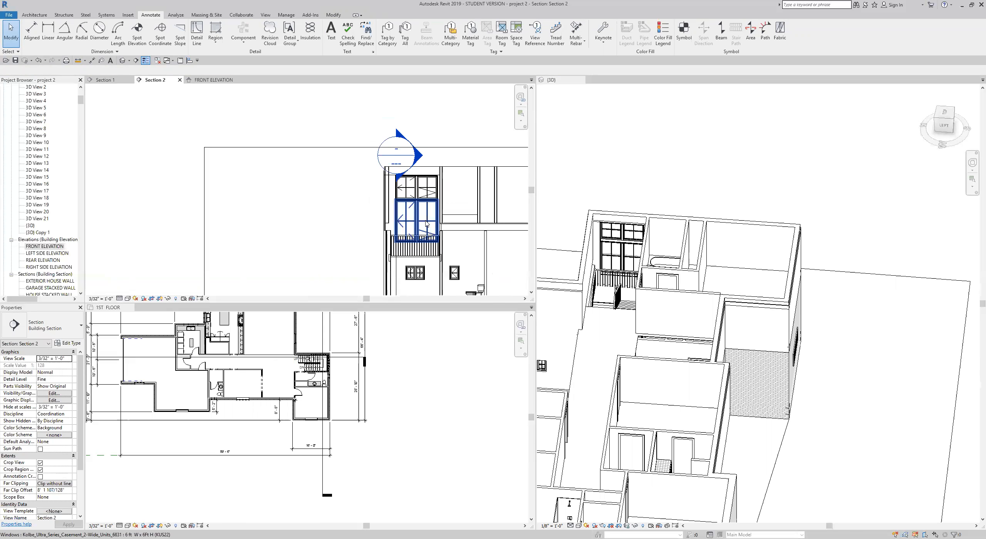
{"action": "scroll", "coordinate": [420, 268], "scroll_direction": "down", "scroll_amount": 1}
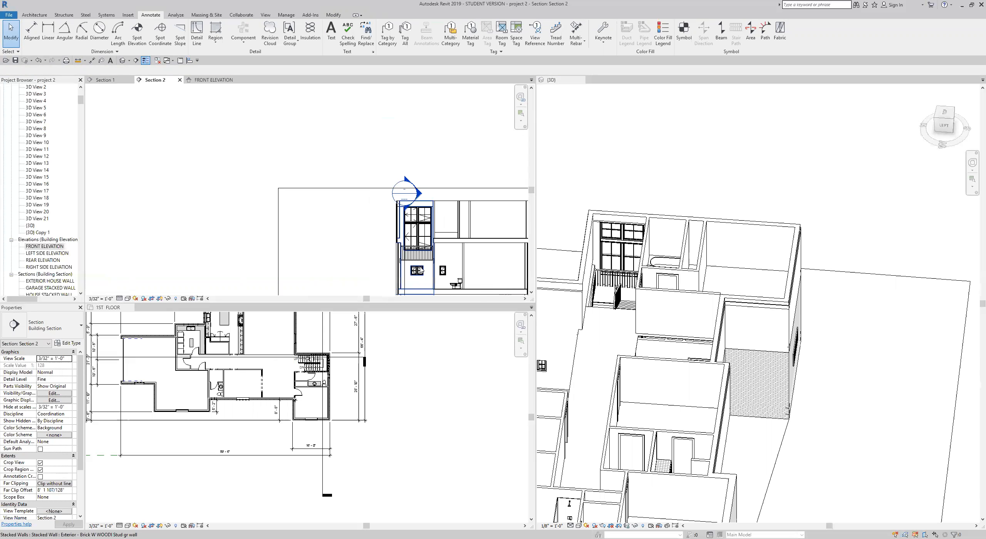
{"action": "middle_click_drag", "start_coordinate": [422, 270], "coordinate": [376, 262]}
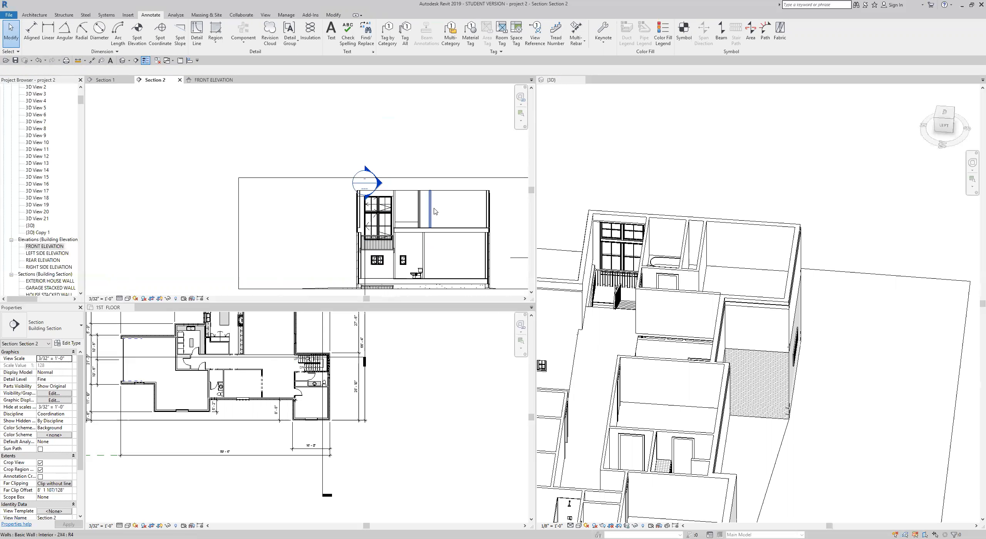